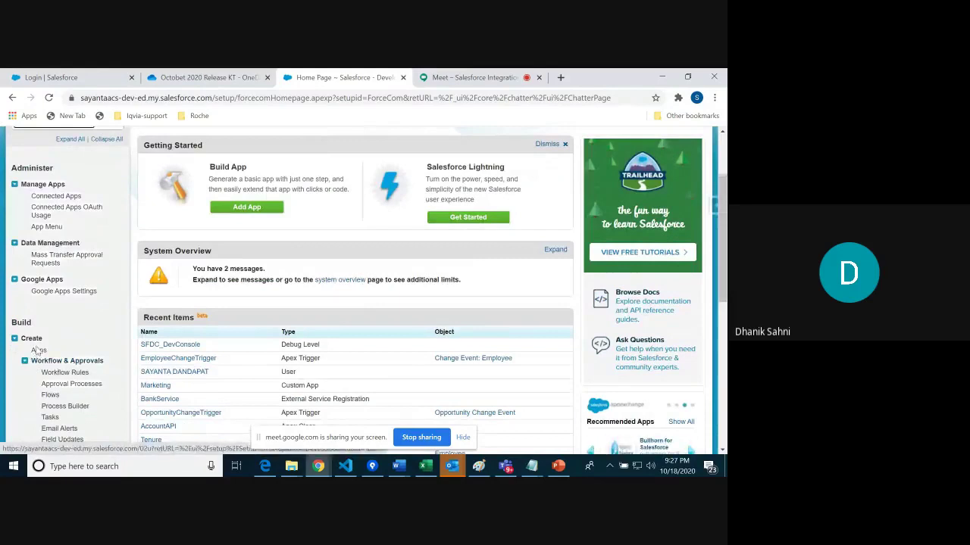
# Step: Start a new Custom app from the Apps setup page with App Label and Name 'Test'
pyautogui.click(38, 351)
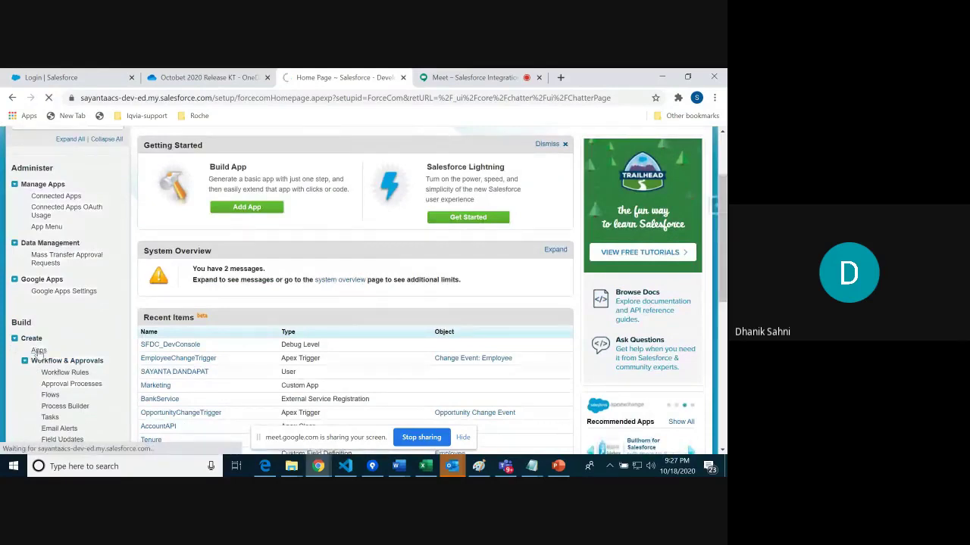
pyautogui.moveTo(725, 182); pyautogui.dragTo(723, 208)
pyautogui.click(365, 195)
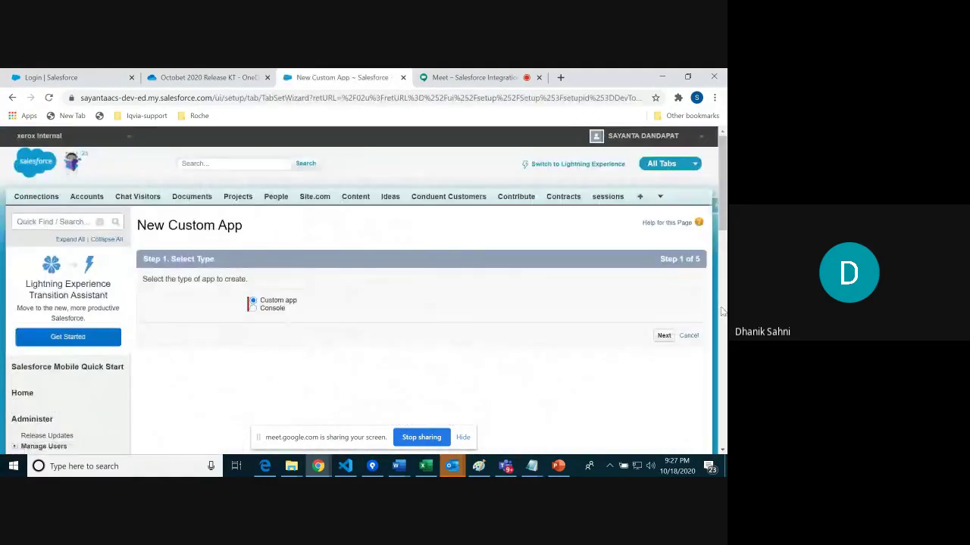
pyautogui.click(659, 340)
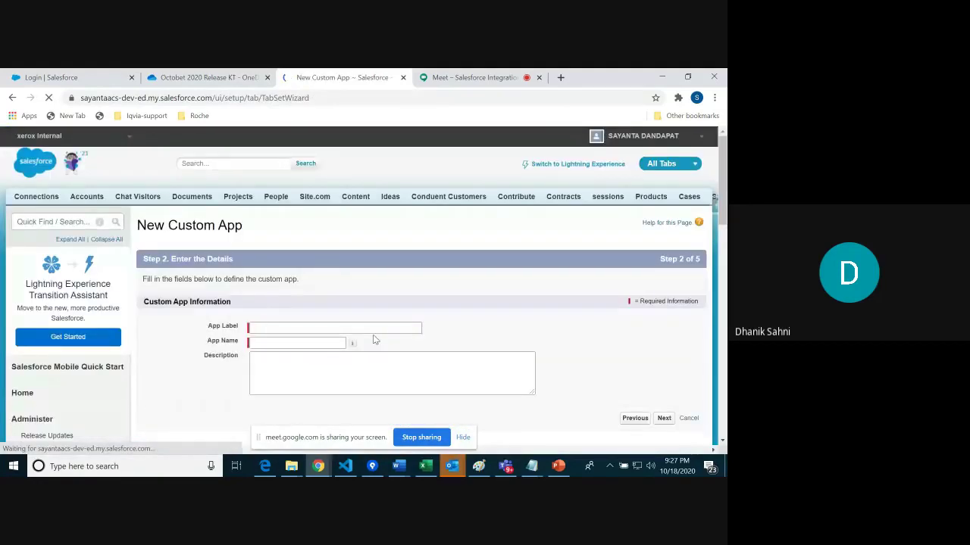
pyautogui.click(335, 328)
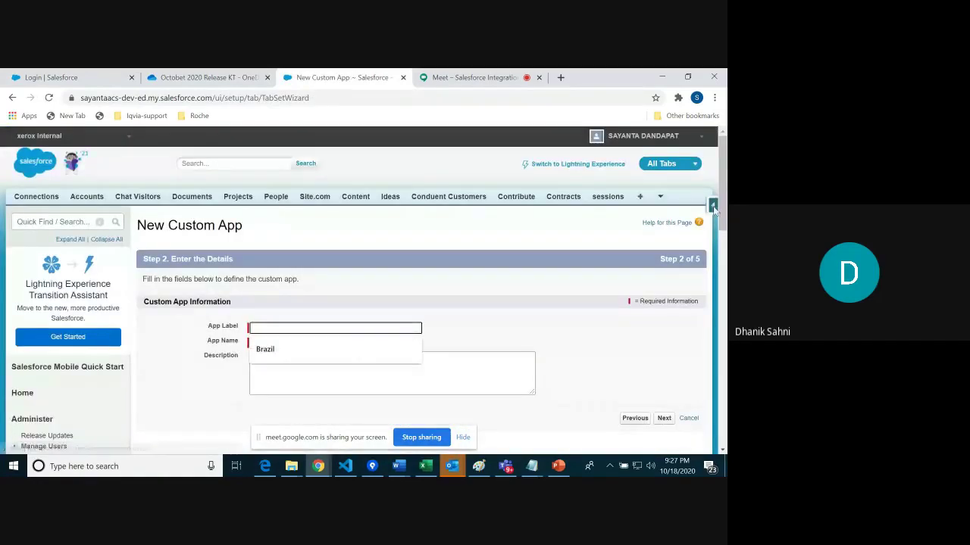
pyautogui.scroll(-3, 335, 327)
pyautogui.scroll(2, 365, 271)
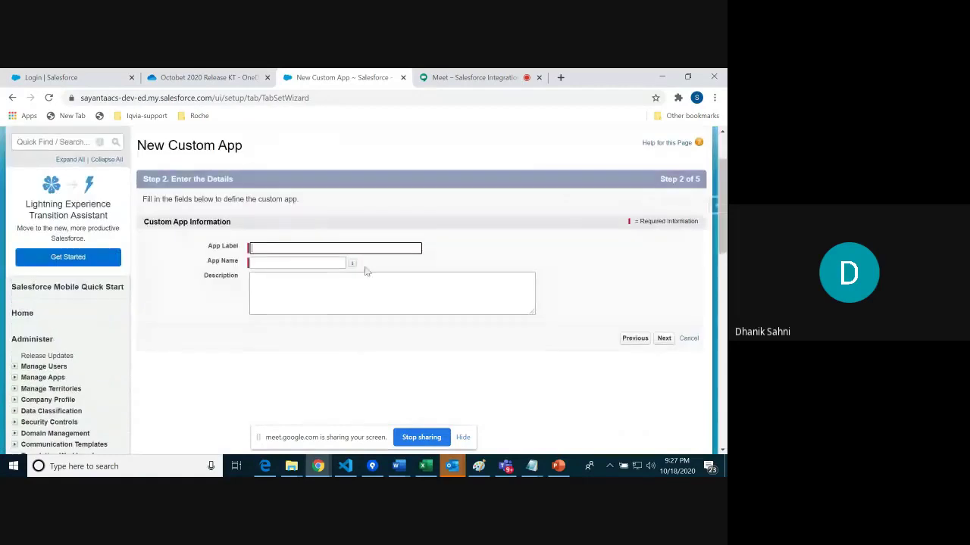
pyautogui.write('Test')
pyautogui.press('Tab')
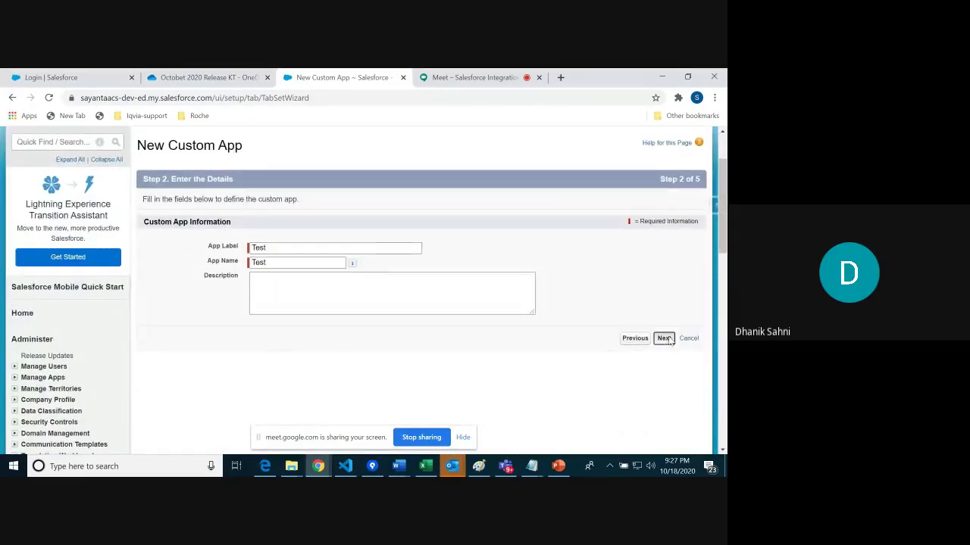
# Step: Skip the logo step and add Accounts to the app's selected tabs, reaching profile assignment
pyautogui.click(664, 339)
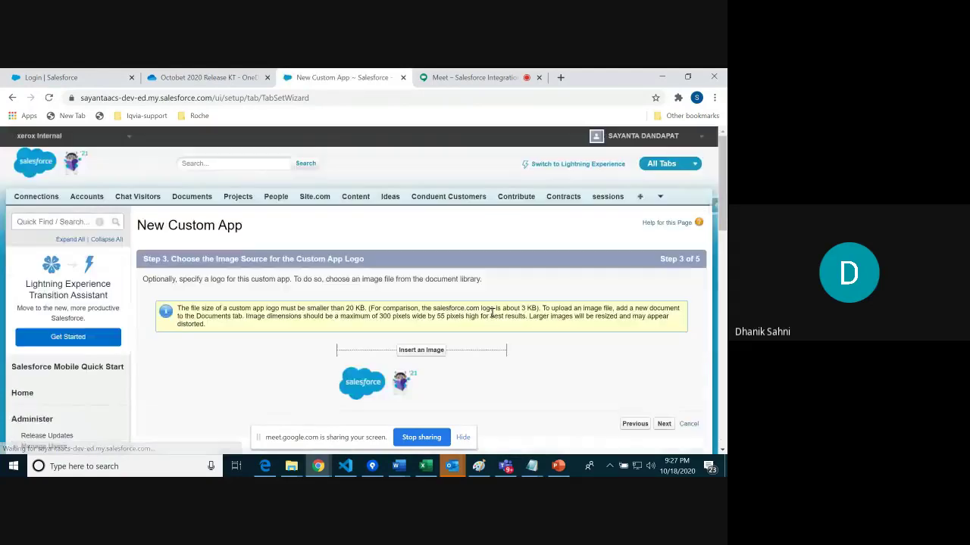
pyautogui.scroll(-2, 659, 318)
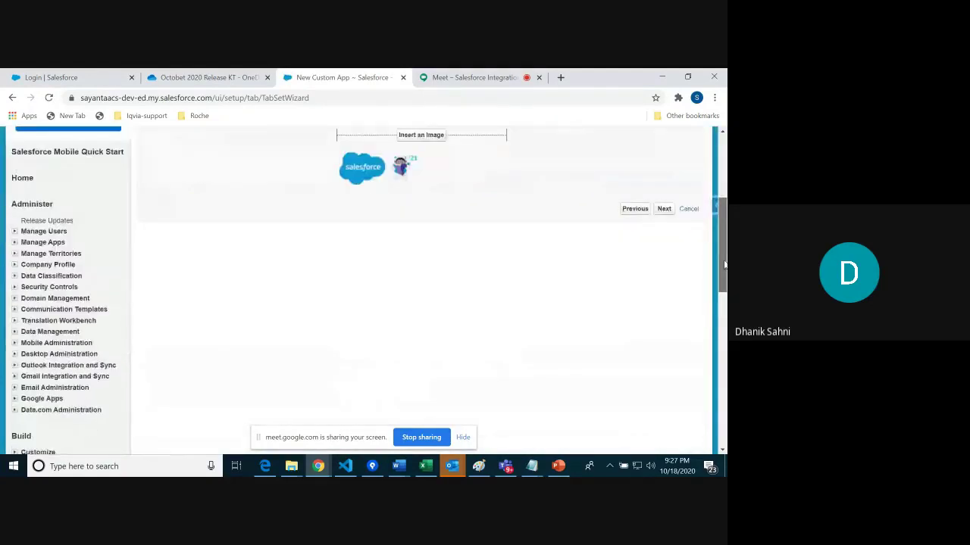
pyautogui.scroll(1, 659, 318)
pyautogui.click(664, 318)
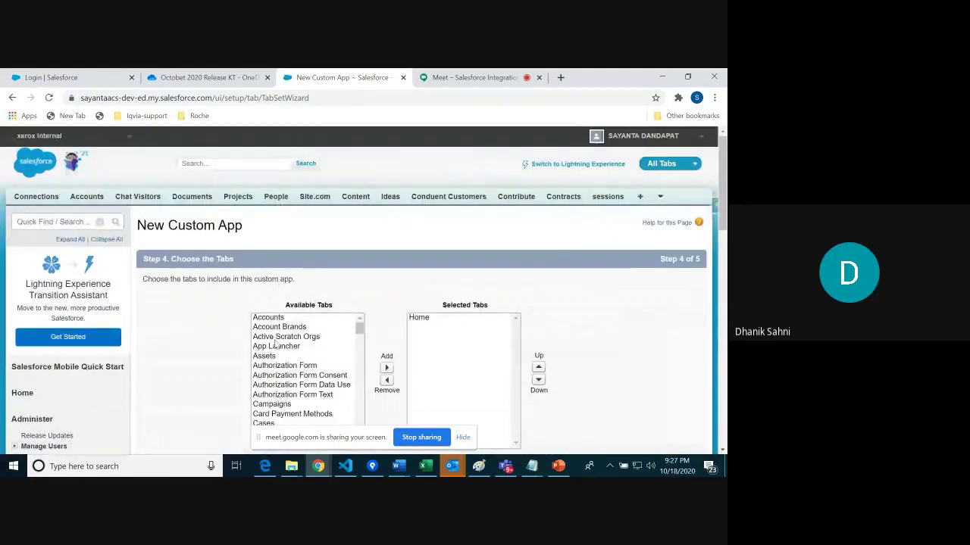
pyautogui.click(281, 318)
pyautogui.click(386, 367)
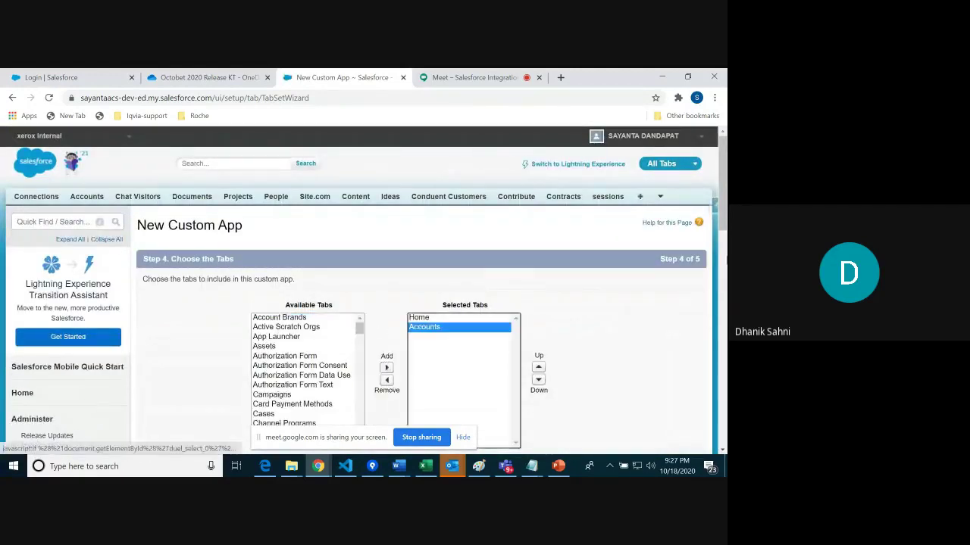
pyautogui.scroll(-1, 724, 219)
pyautogui.scroll(-5, 723, 220)
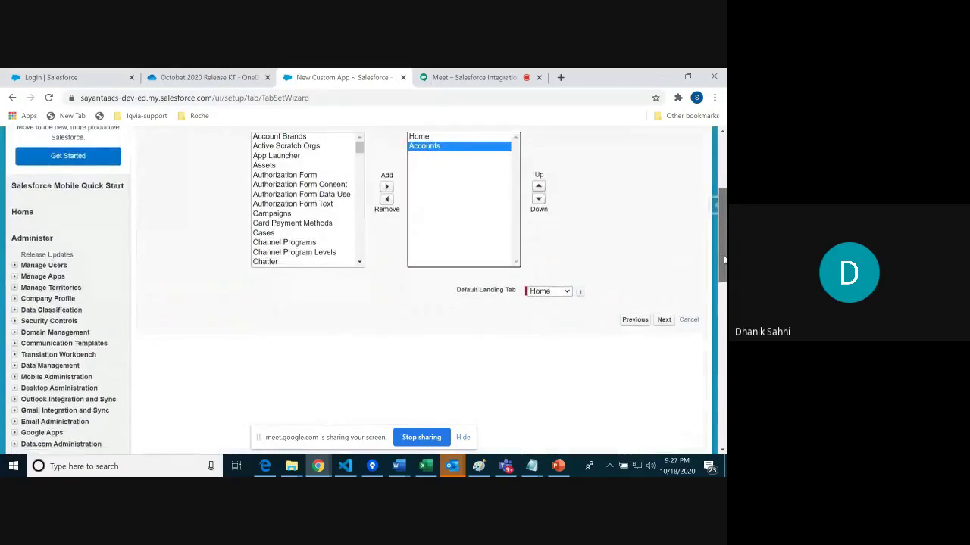
pyautogui.click(664, 227)
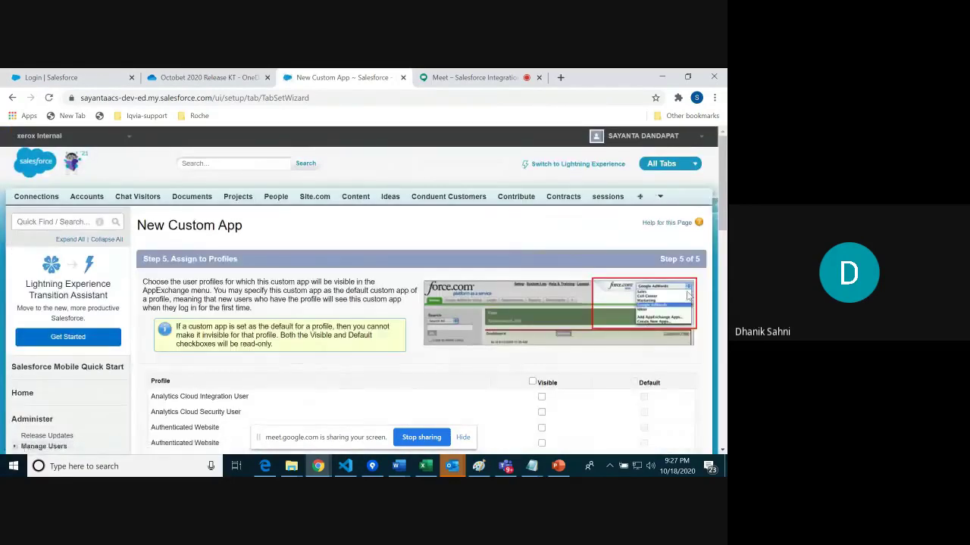
pyautogui.scroll(-3, 522, 250)
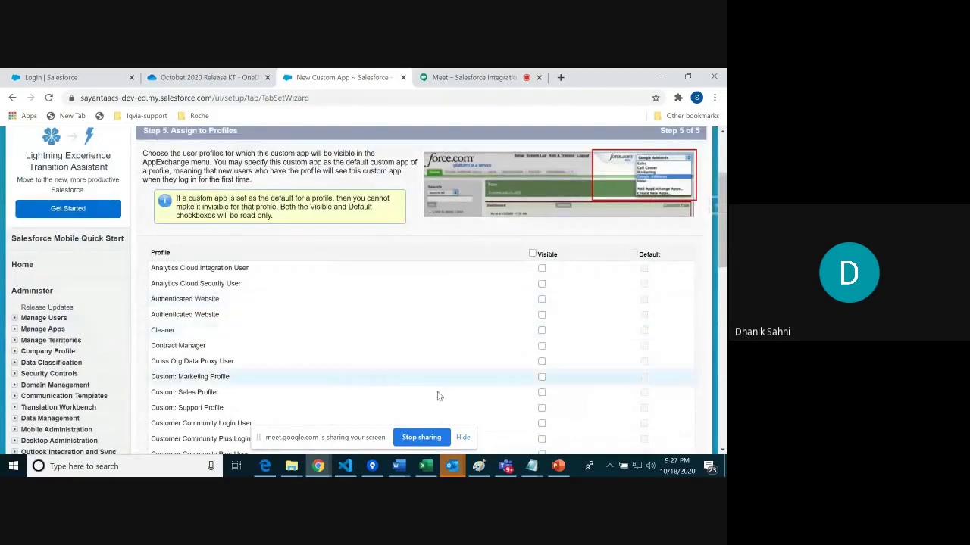
pyautogui.scroll(-5, 715, 326)
pyautogui.scroll(-4, 716, 326)
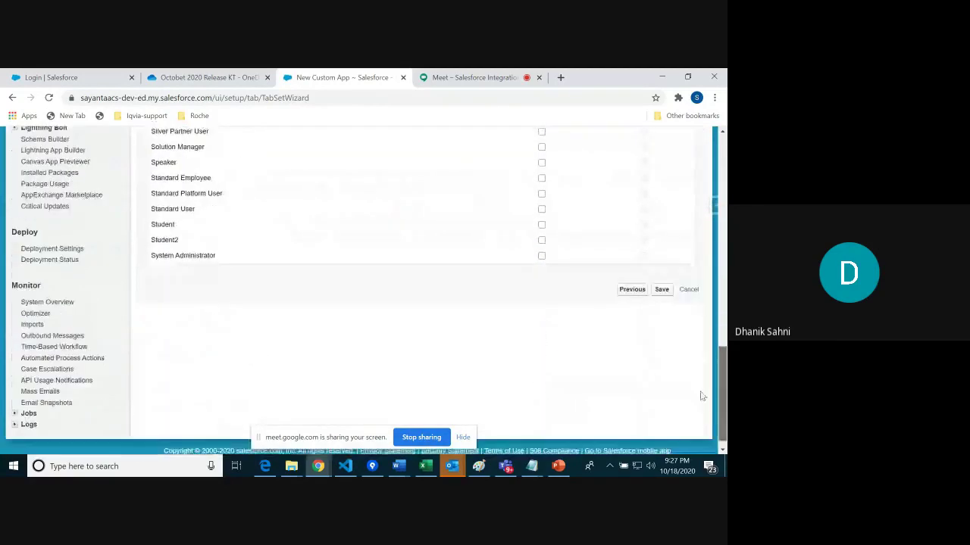
pyautogui.moveTo(724, 390); pyautogui.dragTo(722, 309)
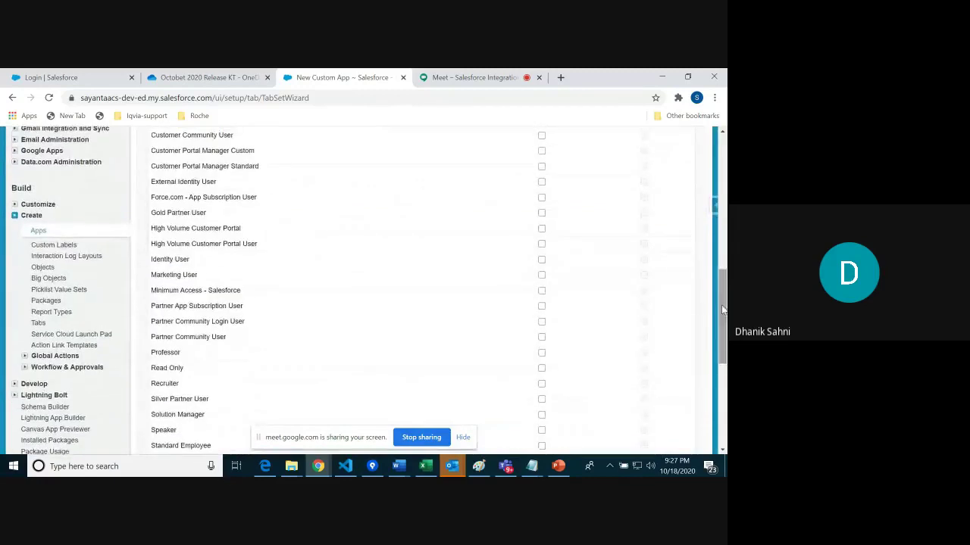
# Step: Leave the wizard for Create > Apps and open CanvasApp from the Connected Apps list
pyautogui.click(38, 231)
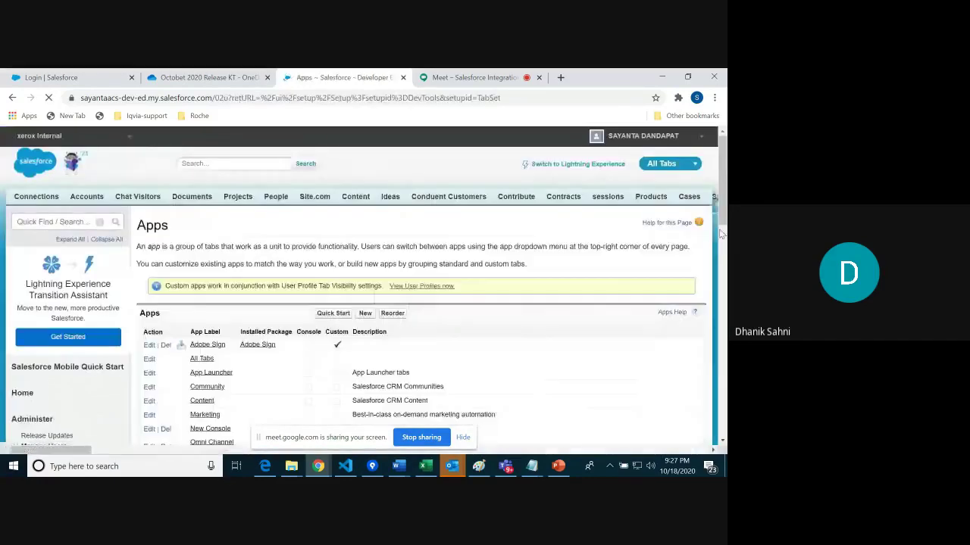
pyautogui.moveTo(724, 198); pyautogui.dragTo(724, 311)
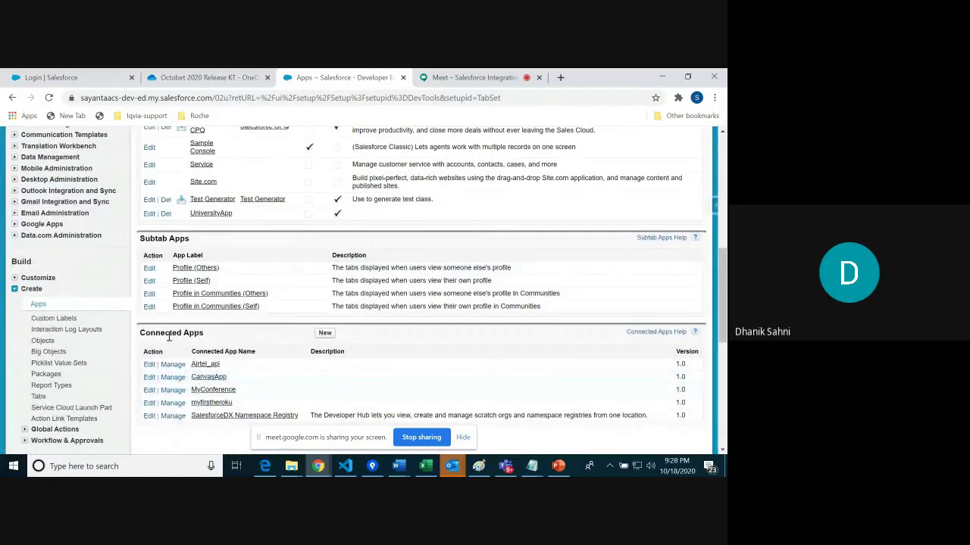
pyautogui.click(216, 378)
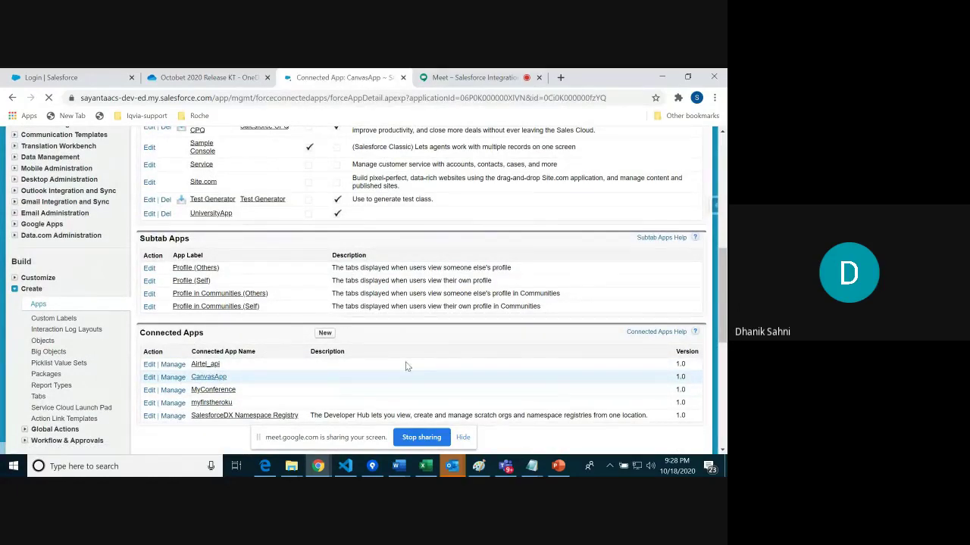
pyautogui.moveTo(724, 205); pyautogui.dragTo(724, 223)
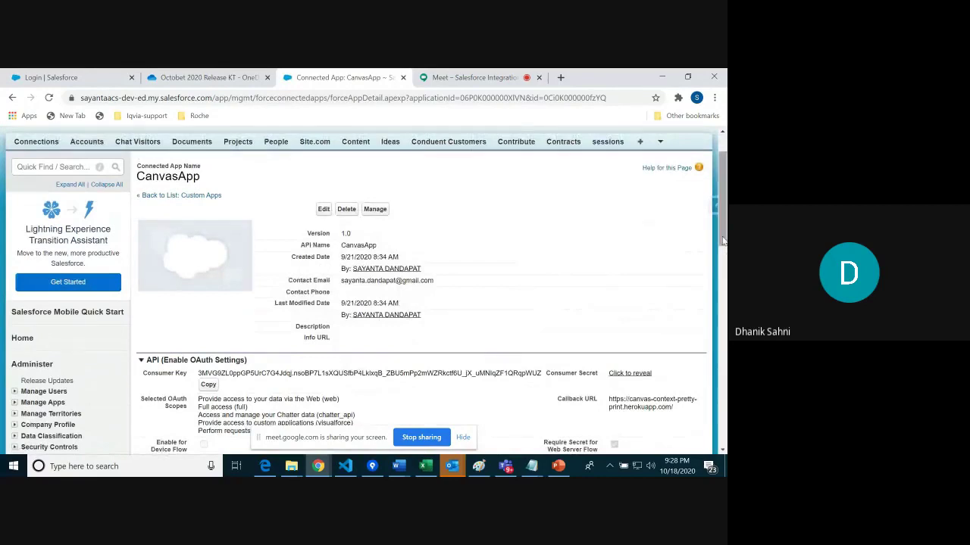
pyautogui.scroll(-1, 723, 250)
pyautogui.moveTo(724, 250)
pyautogui.mouseDown()
pyautogui.moveTo(723, 286)
pyautogui.moveTo(723, 244)
pyautogui.mouseUp()
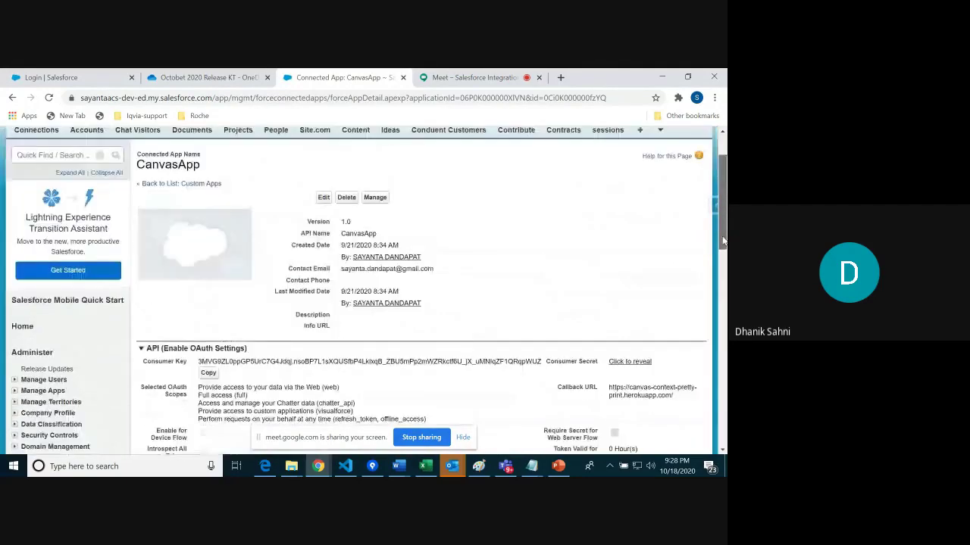
# Step: Open CanvasApp's Manage view, choose Edit Policies, and expand the Permitted Users dropdown
pyautogui.click(375, 198)
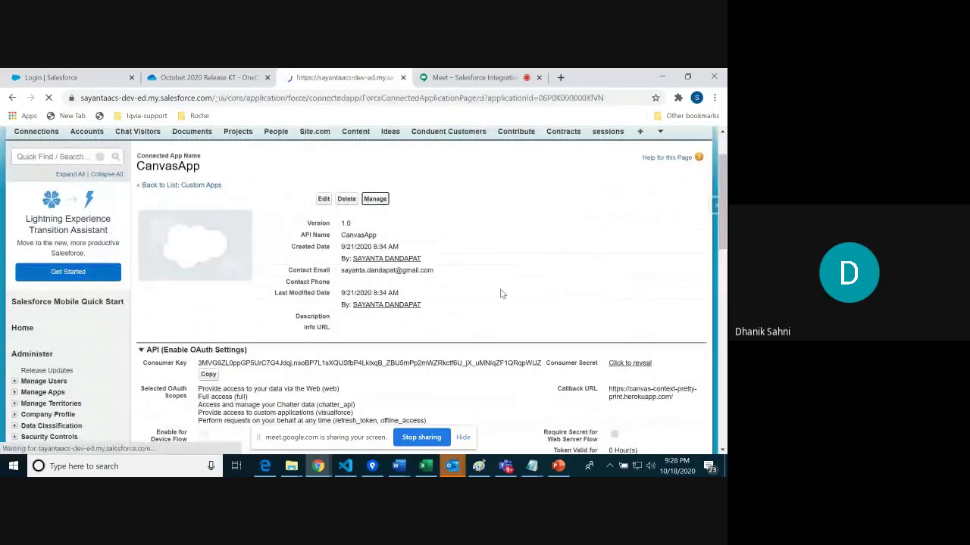
pyautogui.moveTo(720, 204); pyautogui.dragTo(721, 274)
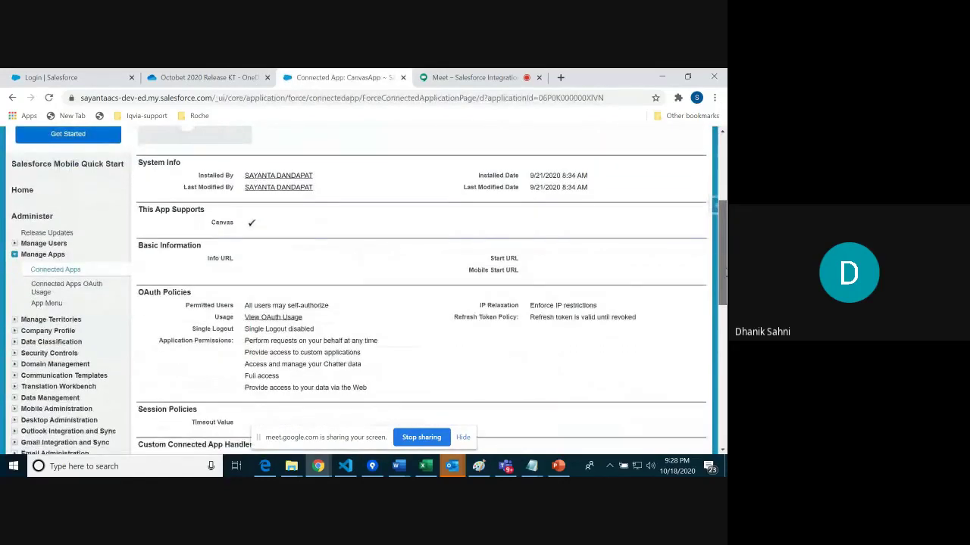
pyautogui.scroll(-2, 367, 293)
pyautogui.scroll(2, 368, 292)
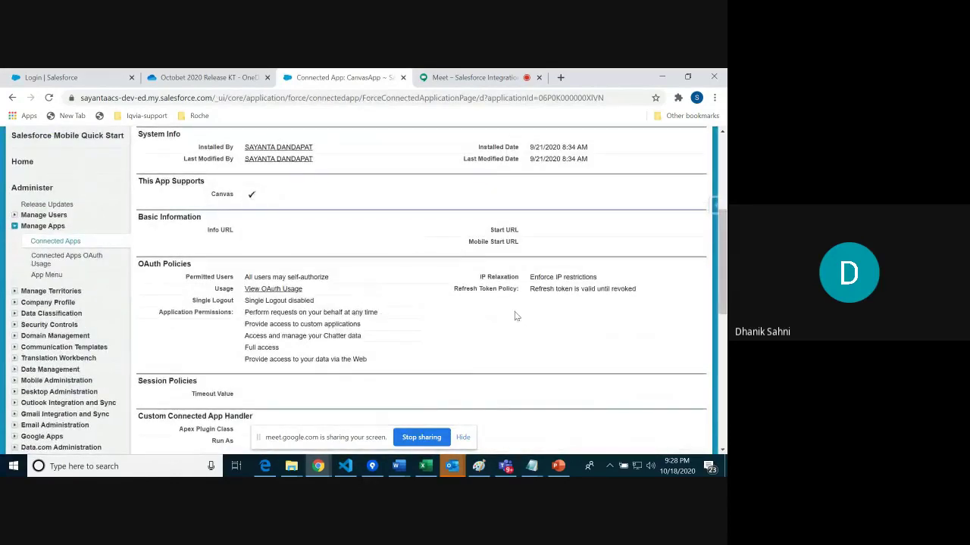
pyautogui.moveTo(718, 269); pyautogui.dragTo(718, 166)
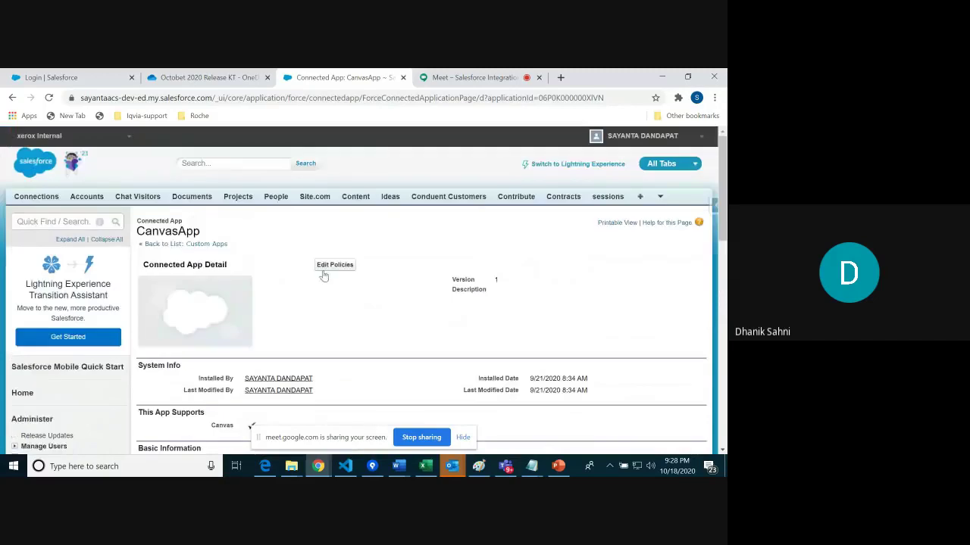
pyautogui.click(325, 267)
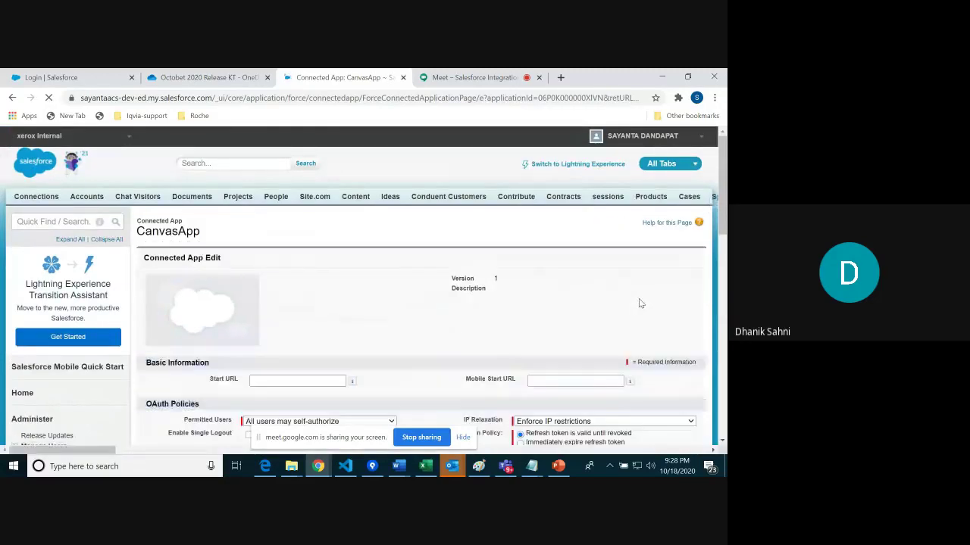
pyautogui.moveTo(723, 215); pyautogui.dragTo(725, 263)
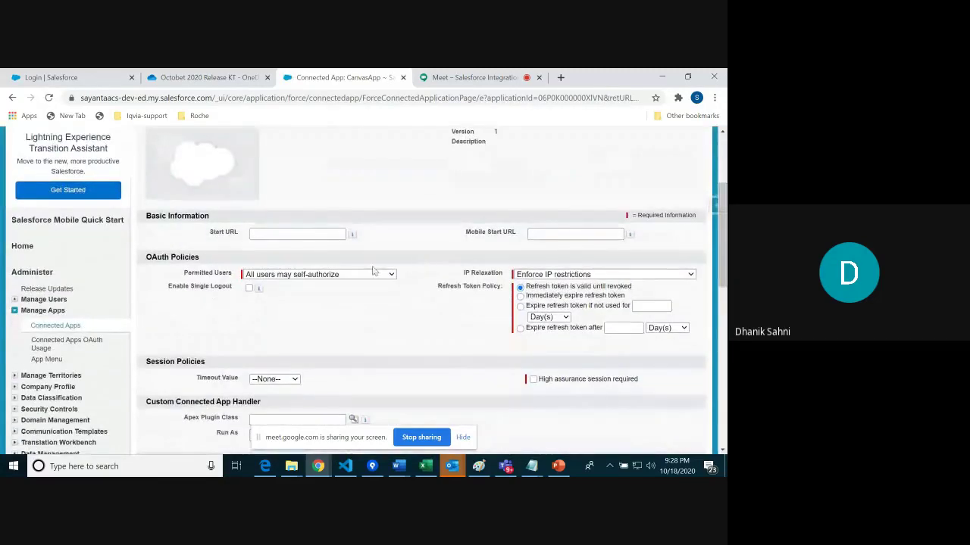
pyautogui.moveTo(181, 274); pyautogui.dragTo(236, 279)
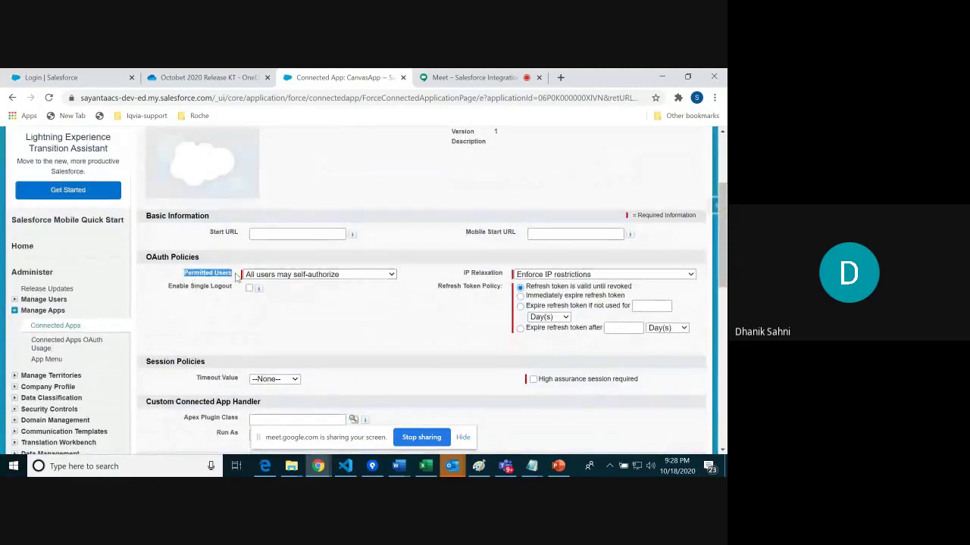
pyautogui.click(371, 275)
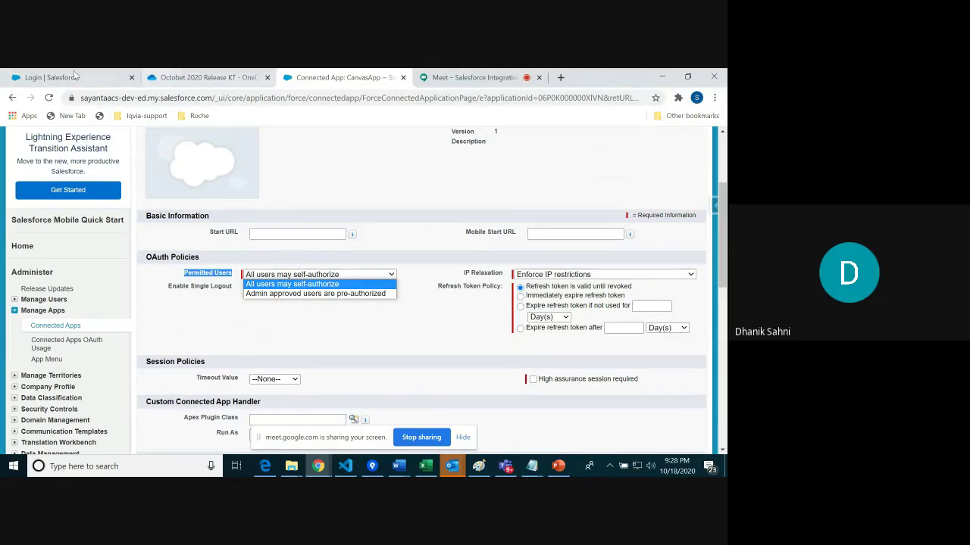
pyautogui.click(58, 76)
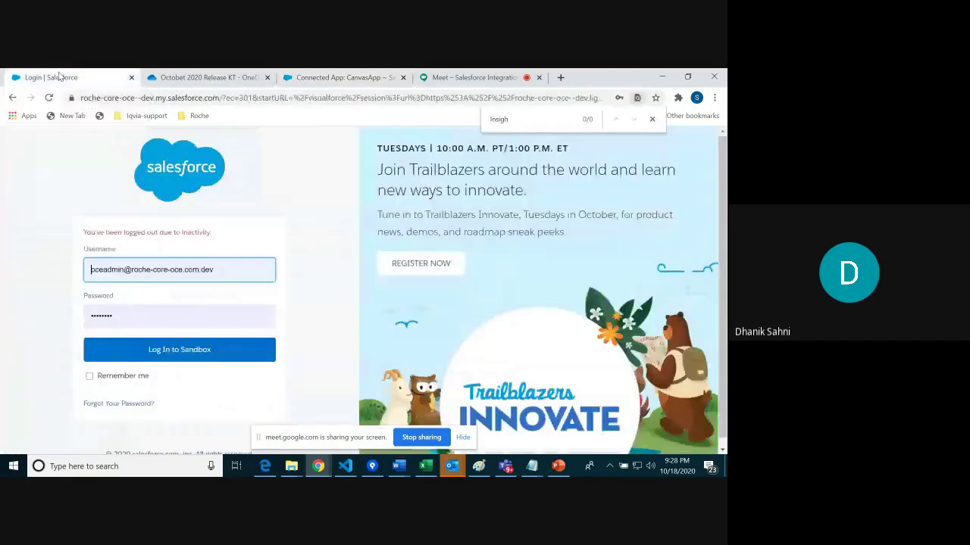
pyautogui.click(310, 77)
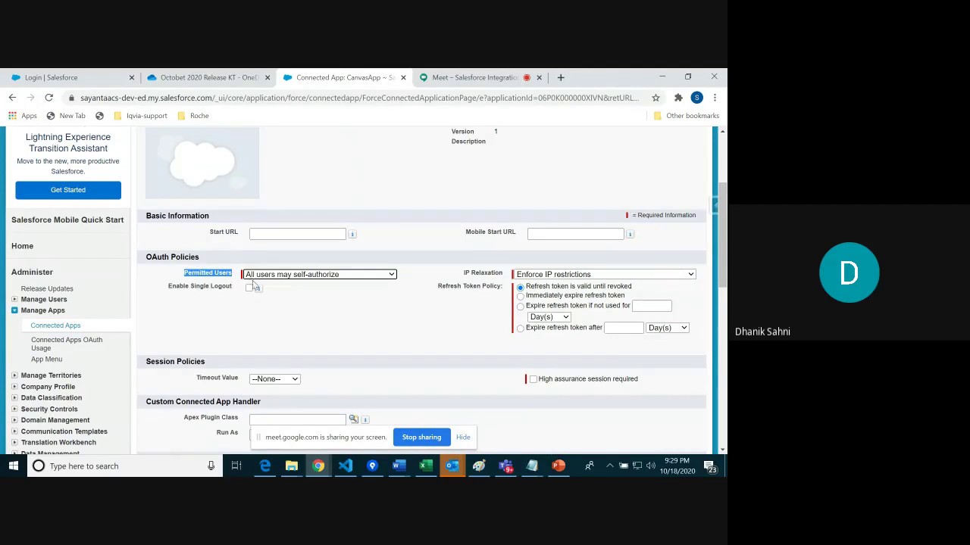
pyautogui.click(362, 275)
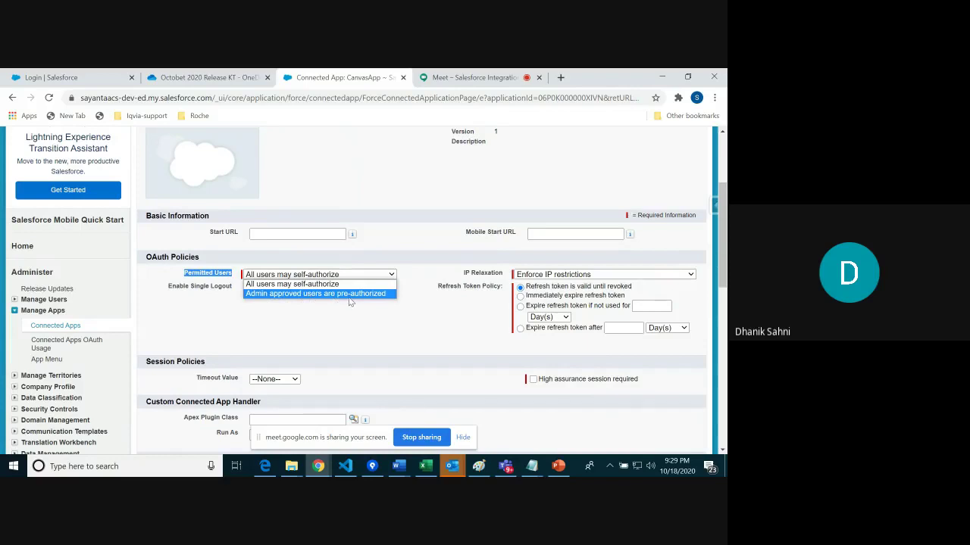
pyautogui.click(398, 322)
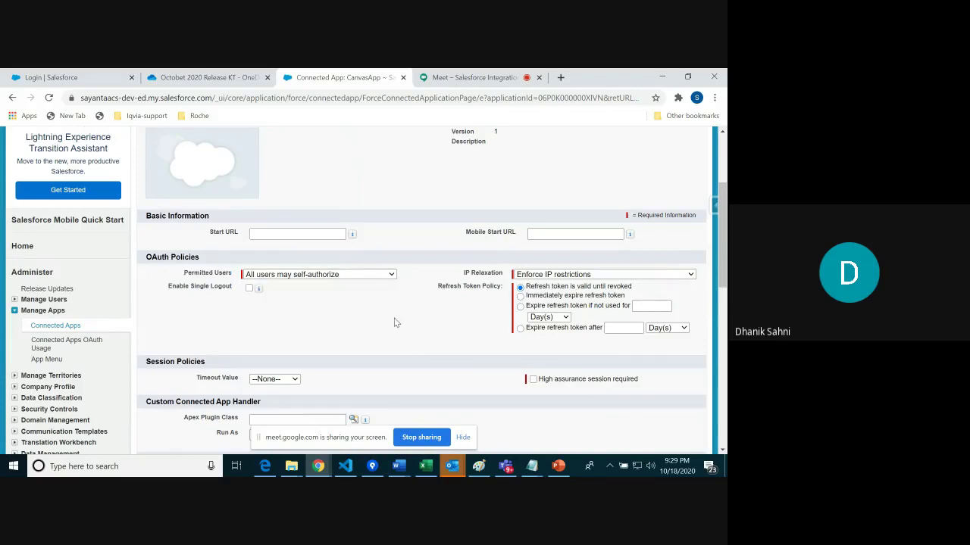
pyautogui.click(378, 276)
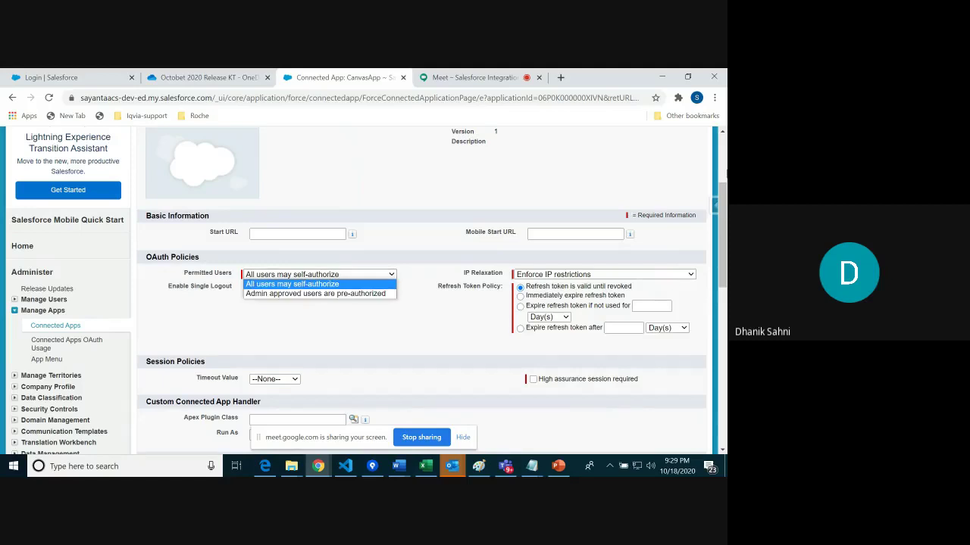
pyautogui.click(724, 179)
pyautogui.scroll(2, 724, 178)
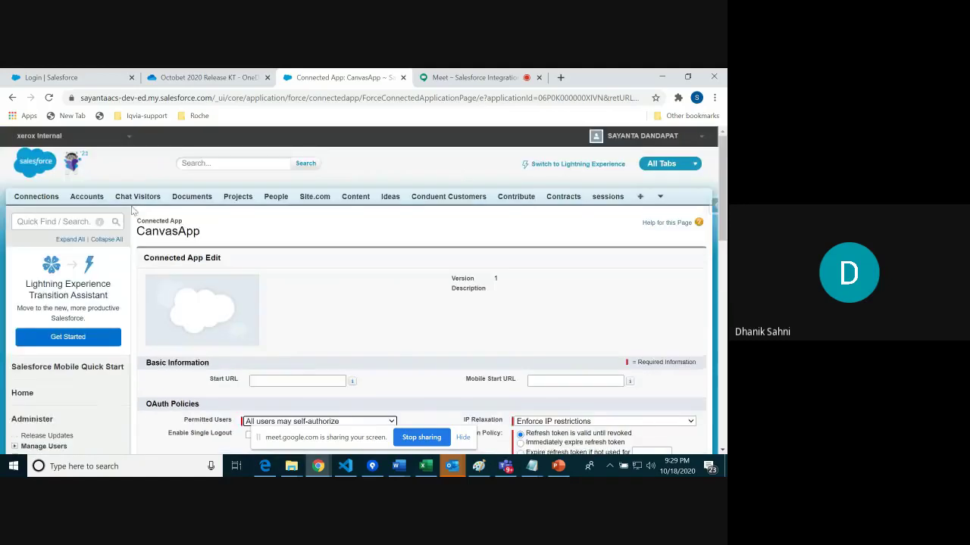
# Step: Open Accounts Home in a new browser tab
pyautogui.rightClick(82, 201)
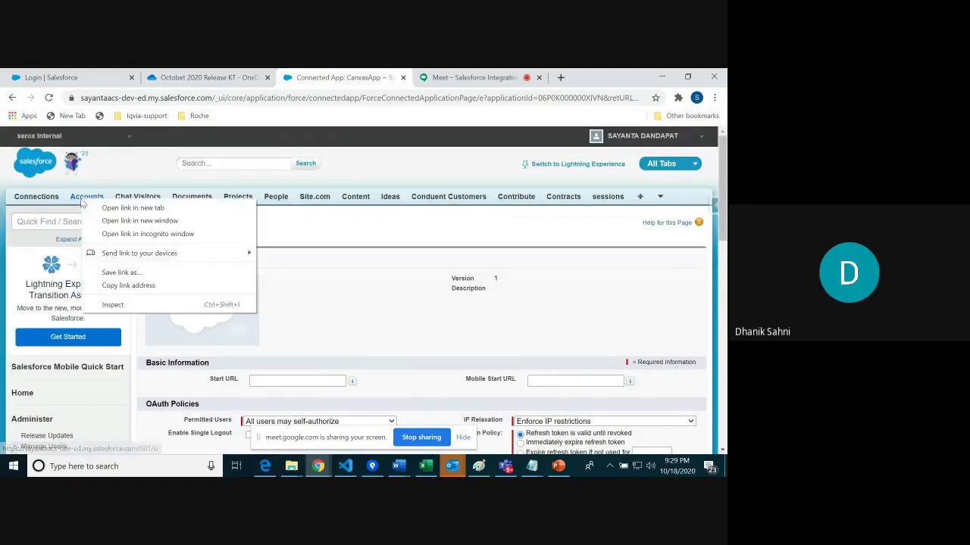
pyautogui.click(133, 207)
pyautogui.click(420, 77)
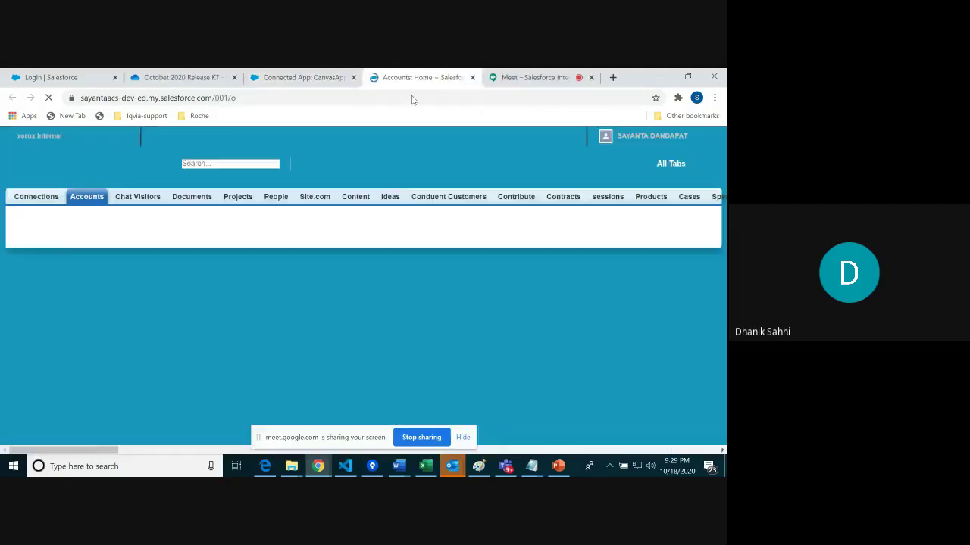
pyautogui.scroll(-4, 500, 311)
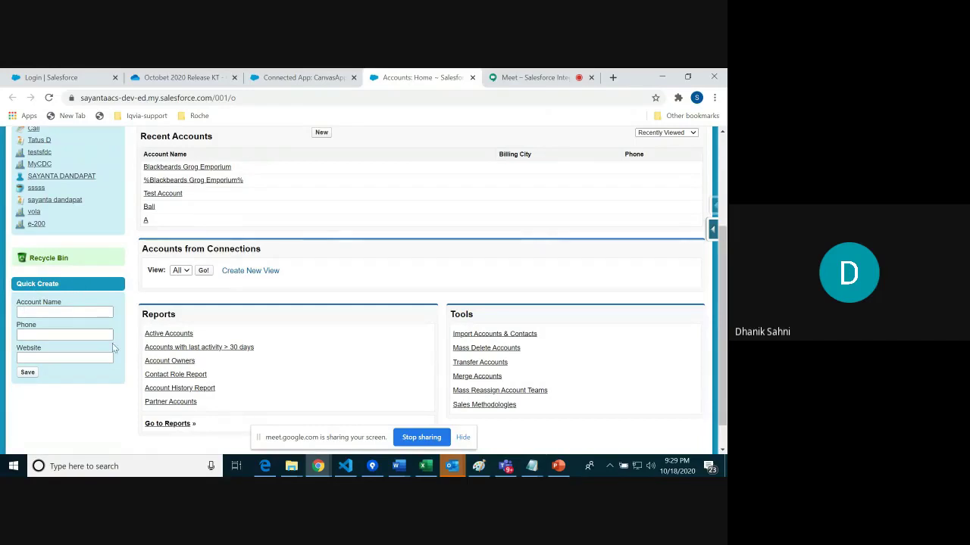
# Step: Back on CanvasApp's policies, keep All users may self-authorize, review refresh token choices, then Cancel
pyautogui.click(310, 78)
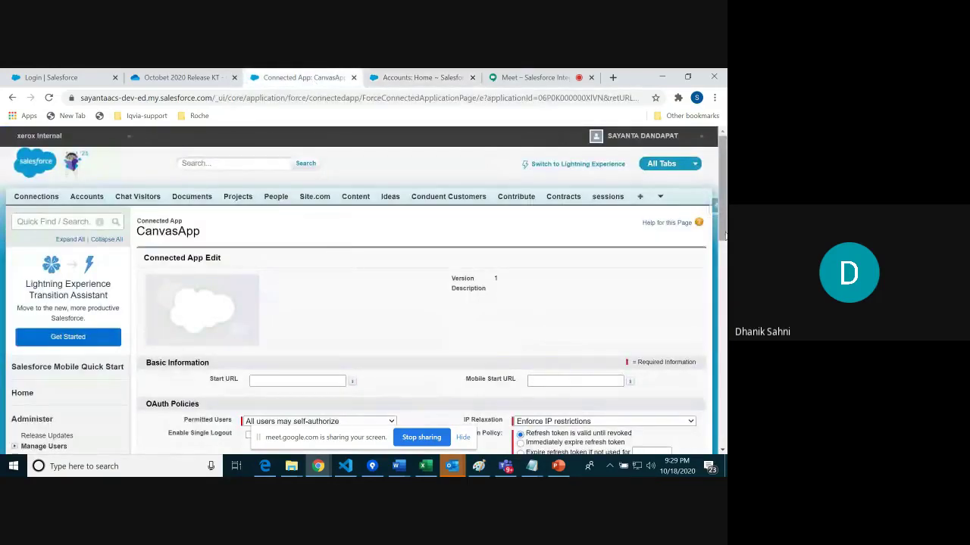
pyautogui.scroll(-2, 394, 333)
pyautogui.click(384, 328)
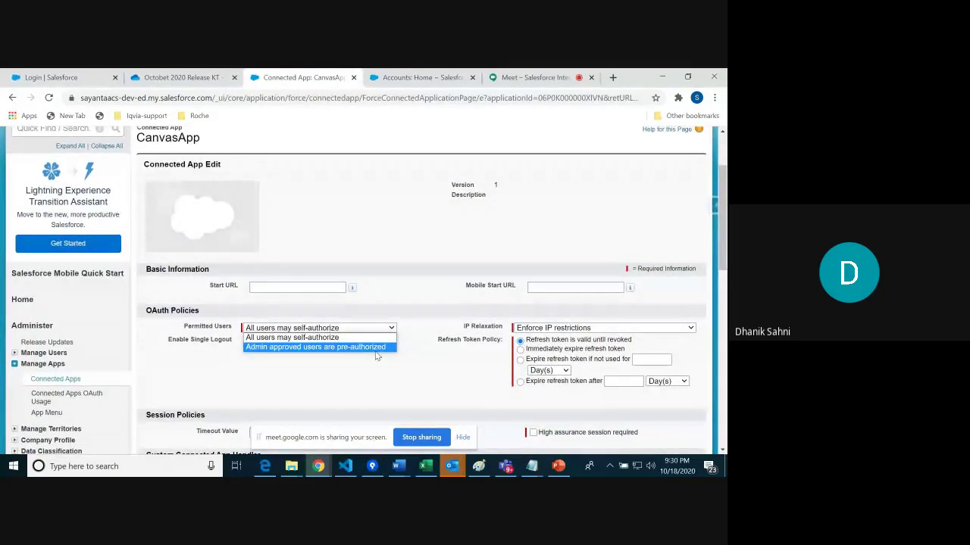
pyautogui.click(711, 271)
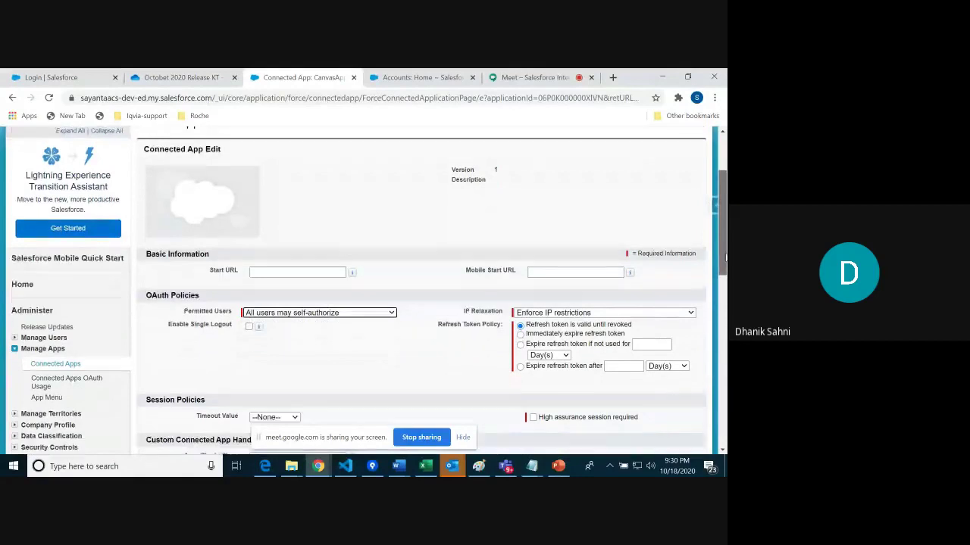
pyautogui.scroll(-1, 693, 278)
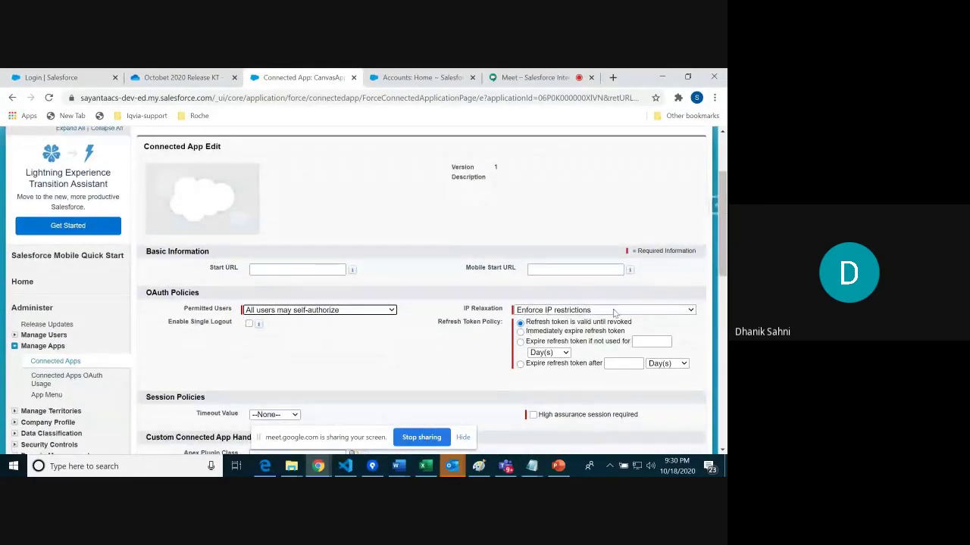
pyautogui.moveTo(437, 326); pyautogui.dragTo(619, 320)
pyautogui.tripleClick(632, 326)
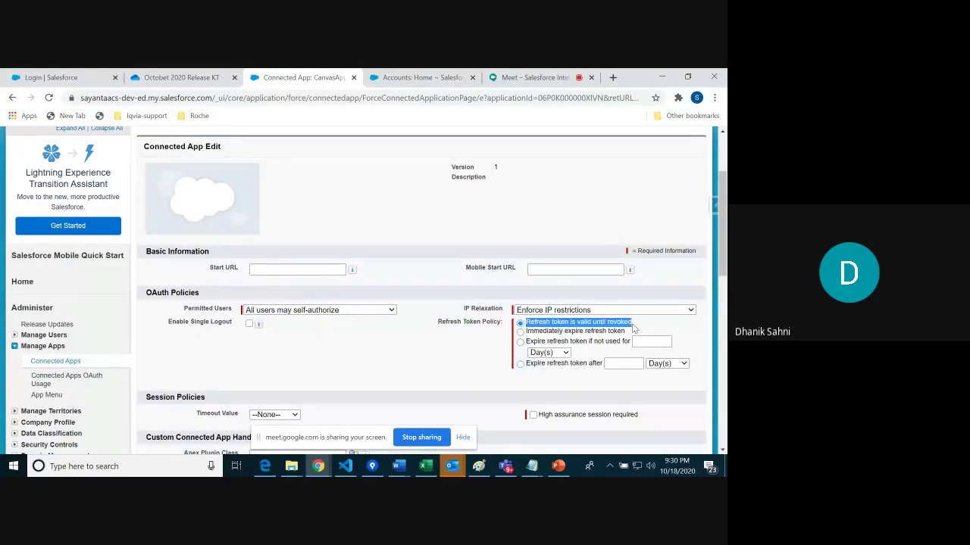
pyautogui.moveTo(543, 332); pyautogui.dragTo(626, 334)
pyautogui.moveTo(532, 345); pyautogui.dragTo(623, 345)
pyautogui.moveTo(720, 282); pyautogui.dragTo(721, 337)
pyautogui.click(347, 338)
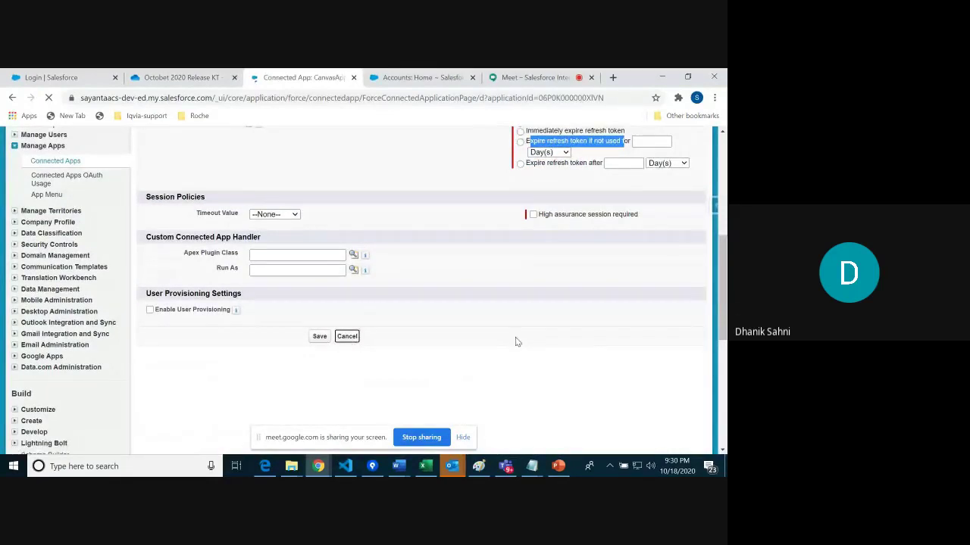
# Step: Search Quick Find for 'app' and open the Create > Apps setup page
pyautogui.moveTo(724, 201); pyautogui.dragTo(702, 312)
pyautogui.scroll(3, 700, 286)
pyautogui.click(38, 192)
pyautogui.write('create')
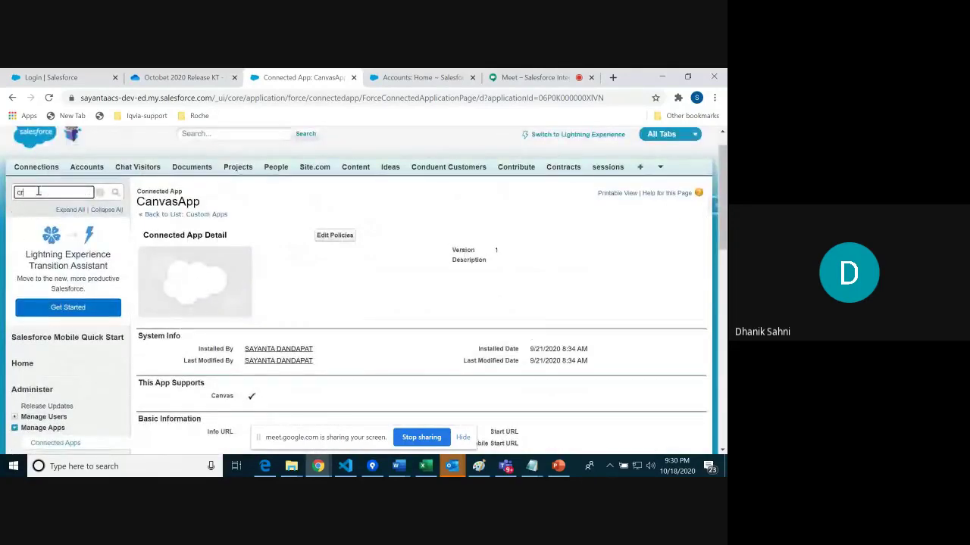
pyautogui.press('BackSpace')
pyautogui.press('BackSpace')
pyautogui.press('BackSpace')
pyautogui.press('BackSpace')
pyautogui.press('BackSpace')
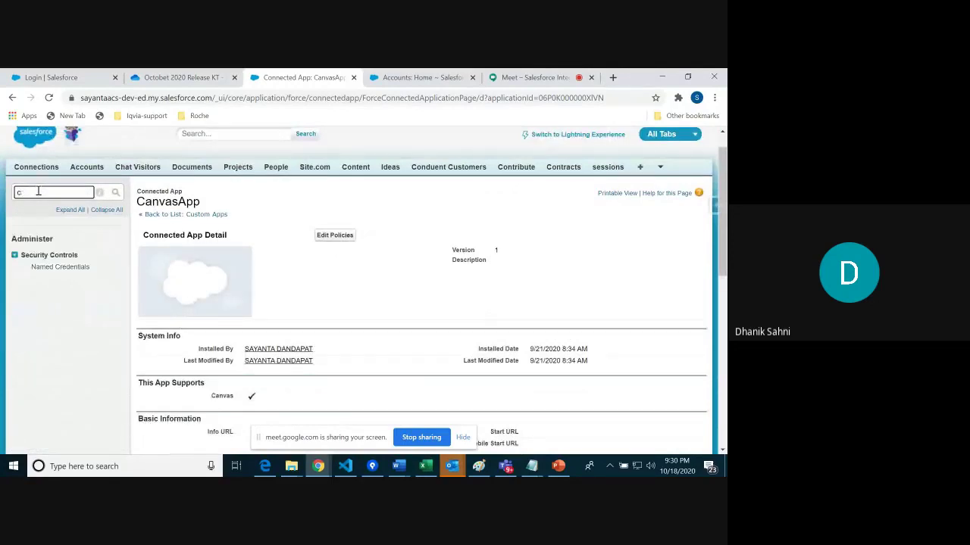
pyautogui.write('app')
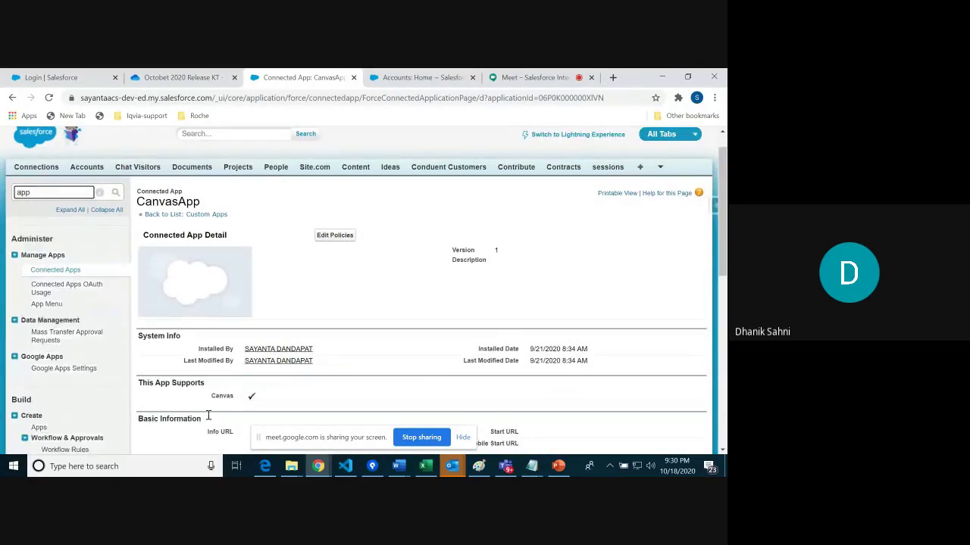
pyautogui.scroll(-3, 724, 232)
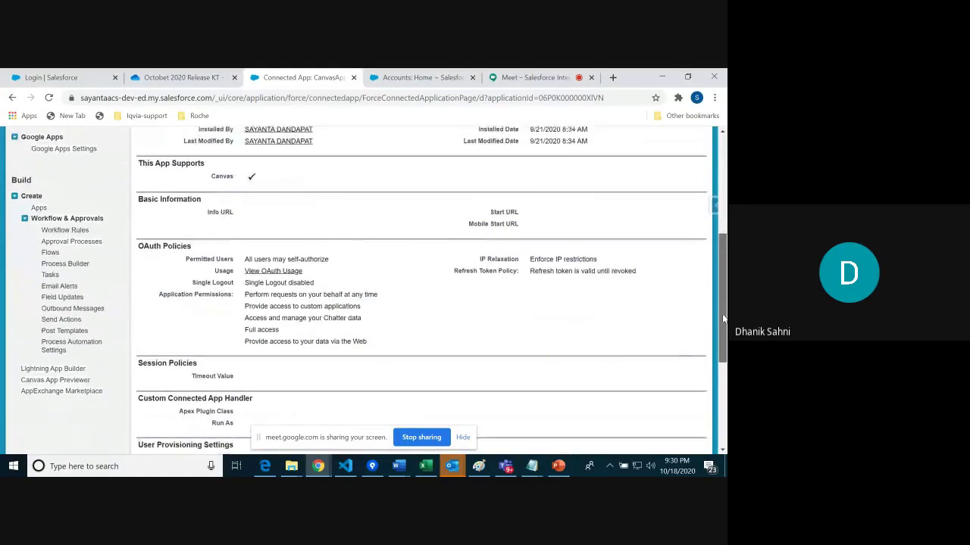
pyautogui.click(39, 208)
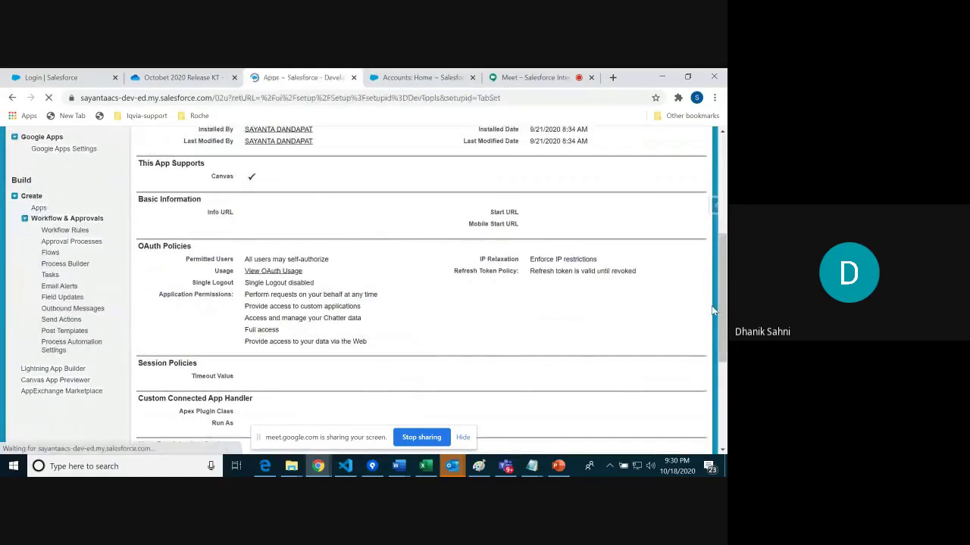
# Step: Open CanvasApp's Manage page, then go back to the Apps list
pyautogui.moveTo(723, 203); pyautogui.dragTo(723, 348)
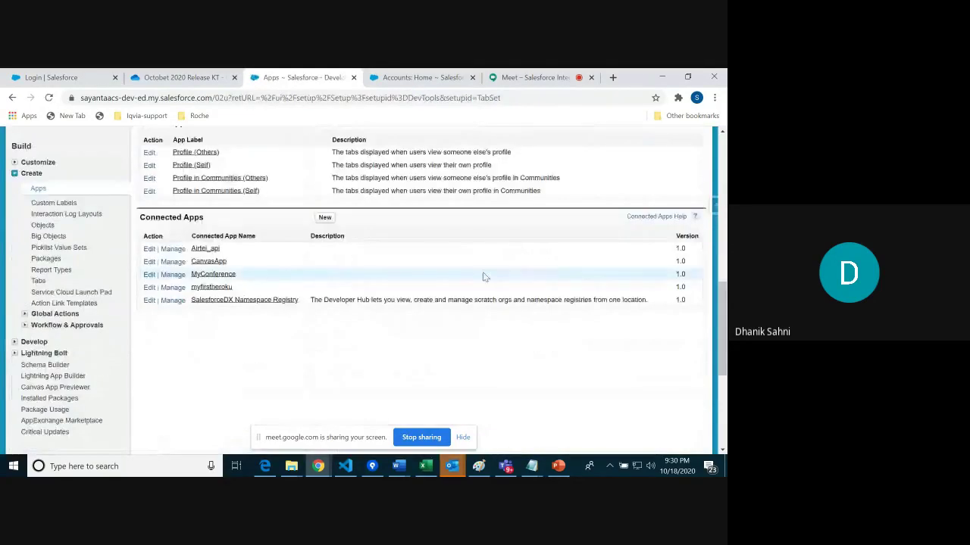
pyautogui.click(173, 262)
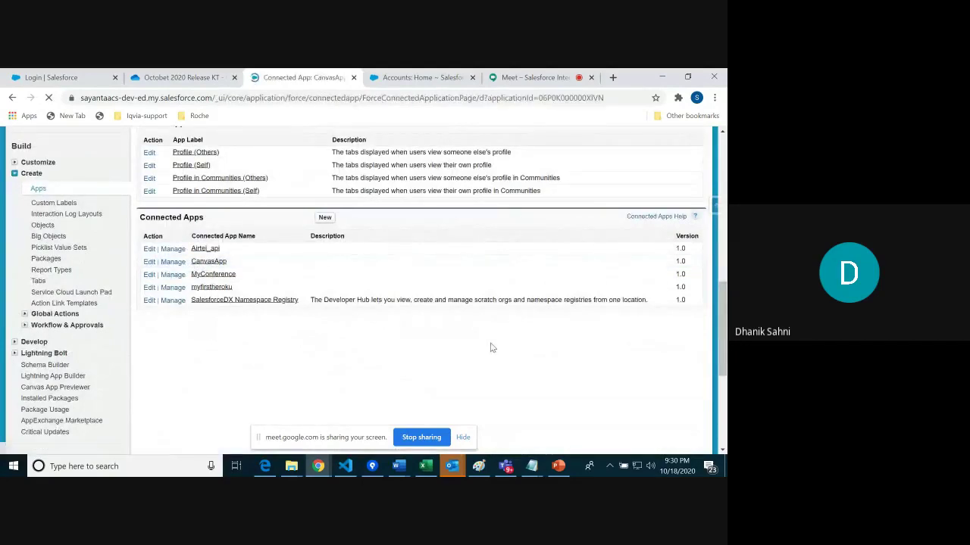
pyautogui.scroll(-5, 496, 346)
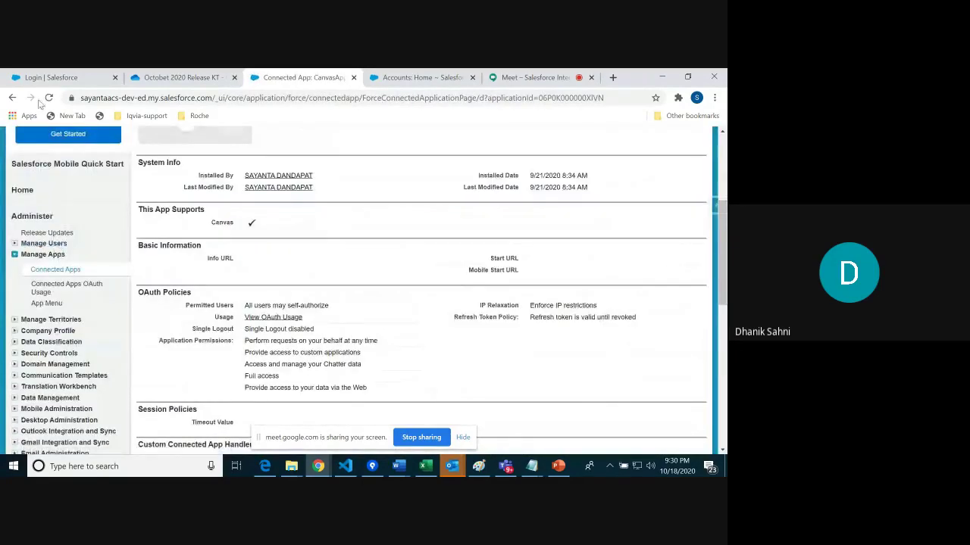
pyautogui.click(13, 98)
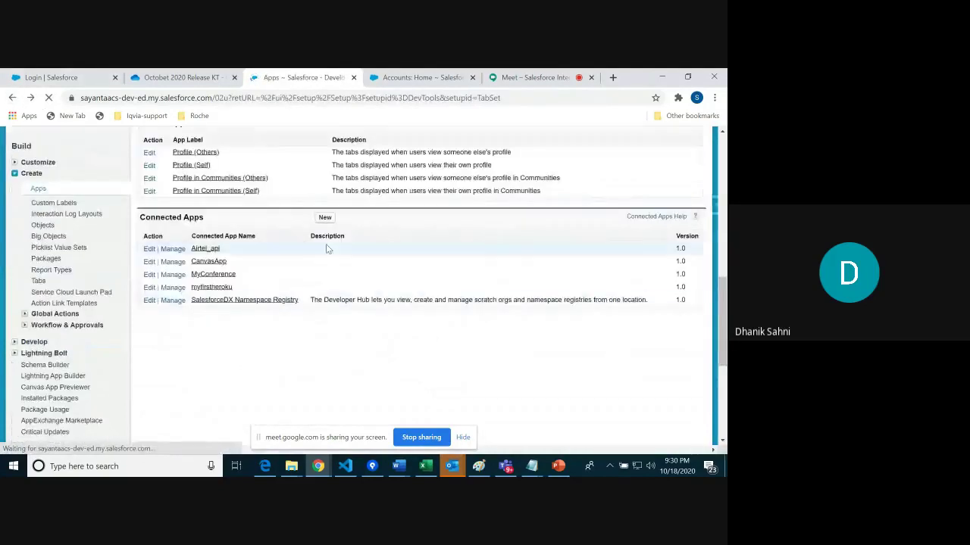
pyautogui.click(205, 260)
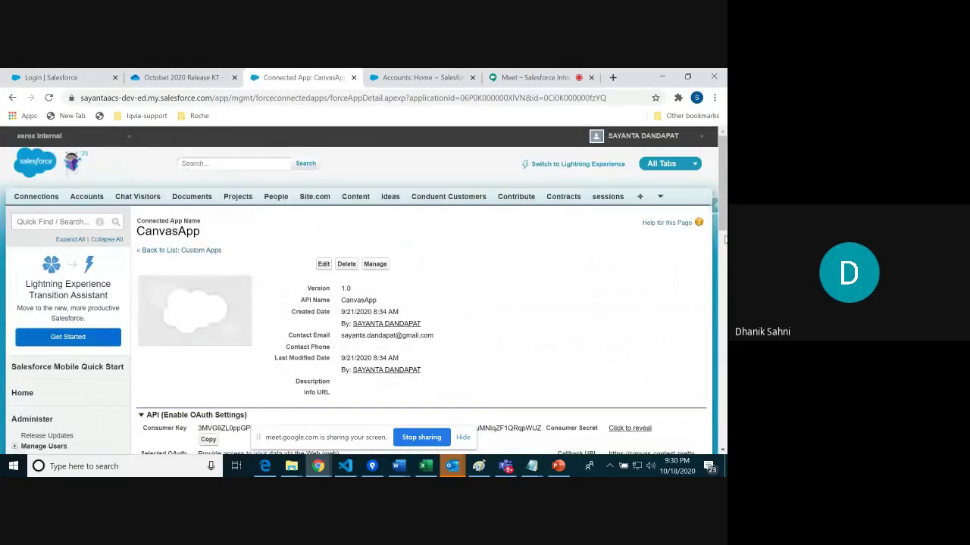
pyautogui.scroll(-2, 455, 296)
pyautogui.click(207, 304)
pyautogui.moveTo(199, 293); pyautogui.dragTo(541, 296)
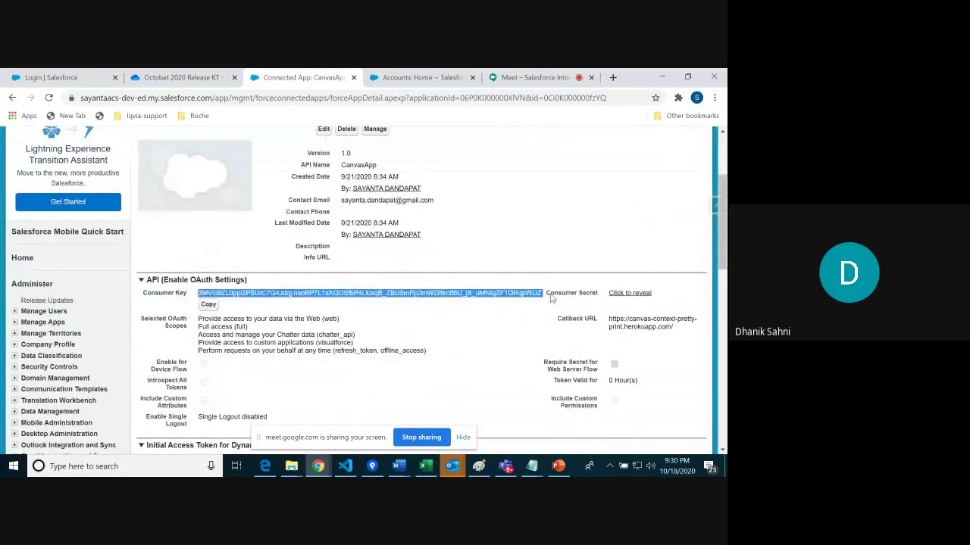
pyautogui.click(638, 294)
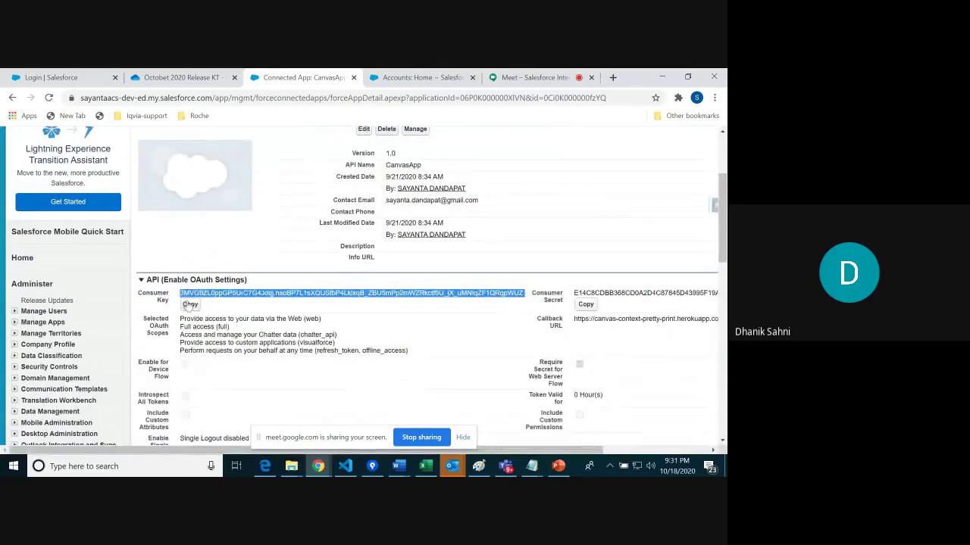
pyautogui.moveTo(722, 227)
pyautogui.mouseDown()
pyautogui.moveTo(721, 264)
pyautogui.moveTo(717, 243)
pyautogui.mouseUp()
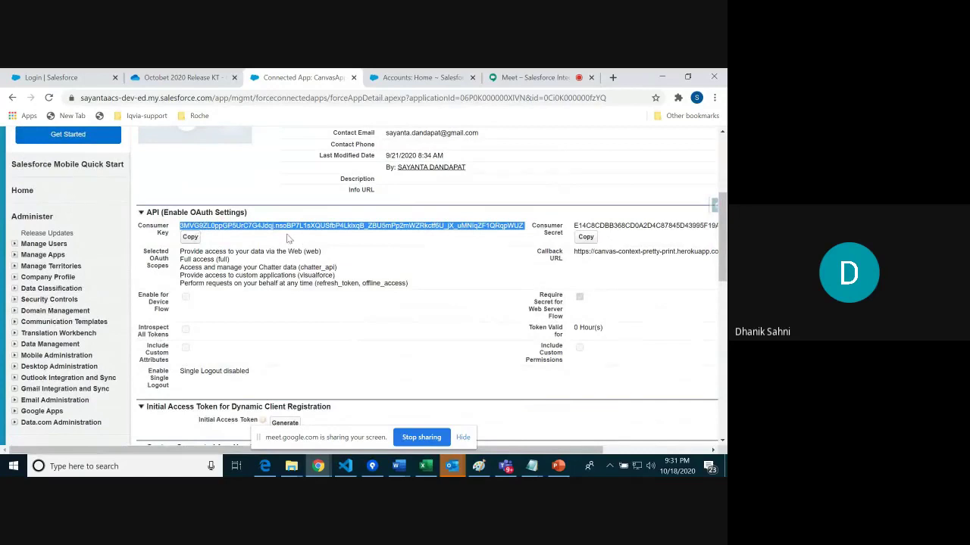
pyautogui.click(187, 226)
pyautogui.moveTo(183, 226); pyautogui.dragTo(377, 433)
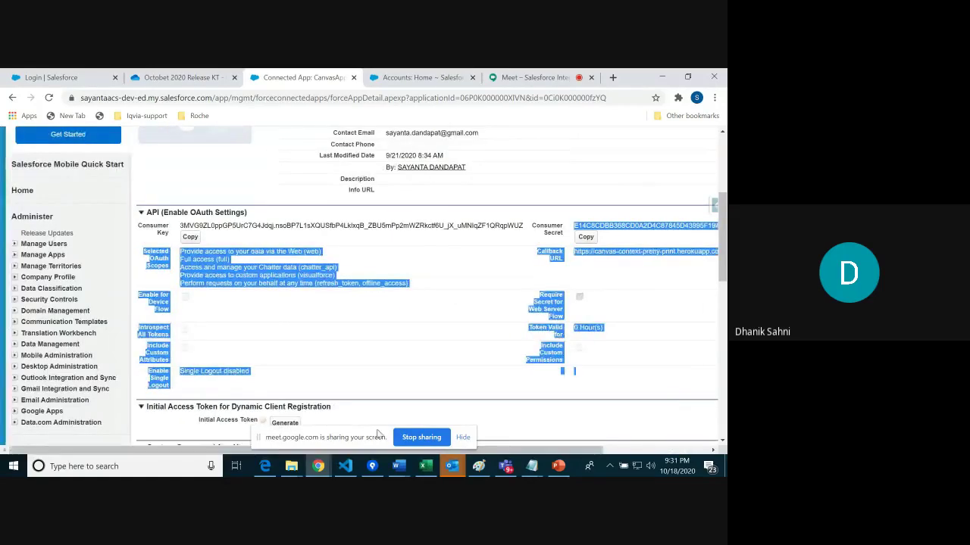
pyautogui.tripleClick(507, 199)
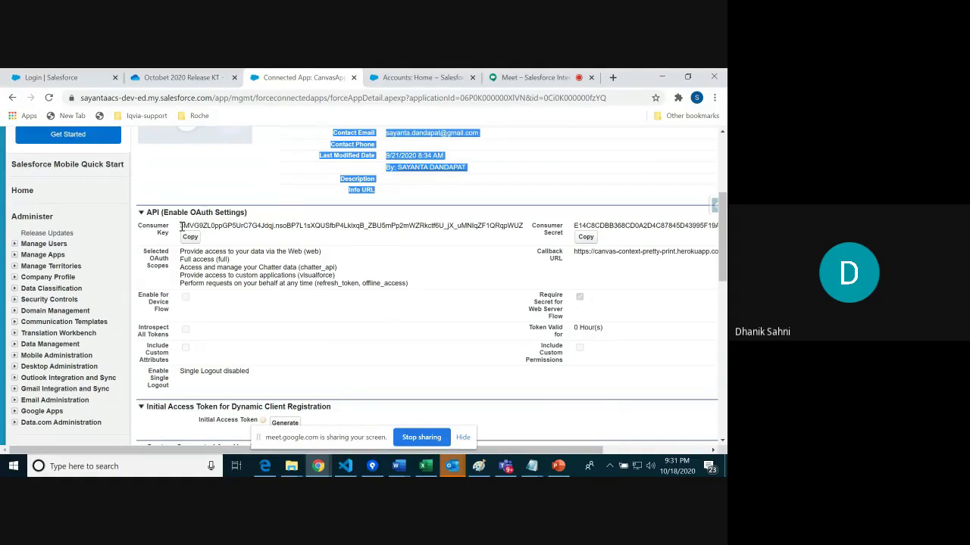
pyautogui.moveTo(574, 252); pyautogui.dragTo(642, 256)
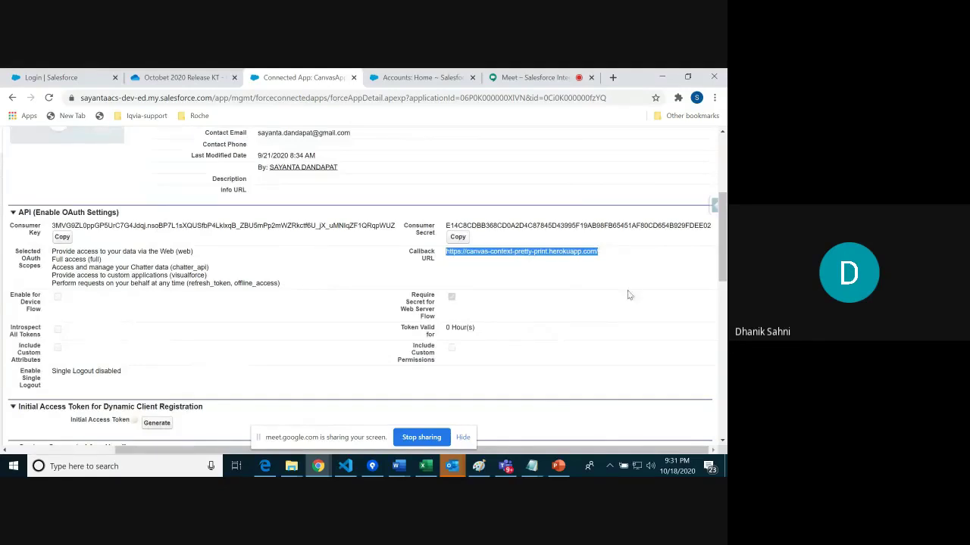
pyautogui.moveTo(448, 225); pyautogui.dragTo(712, 225)
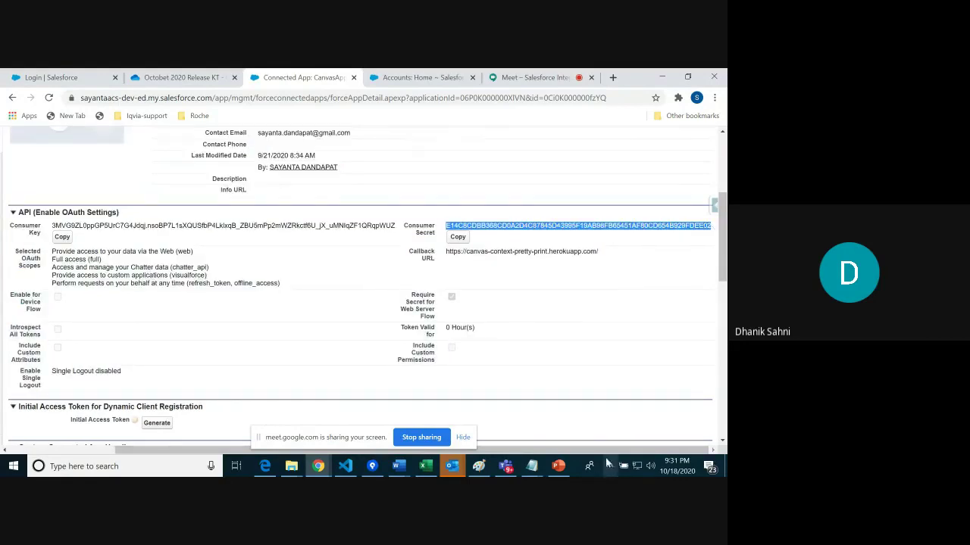
pyautogui.moveTo(587, 450); pyautogui.dragTo(478, 450)
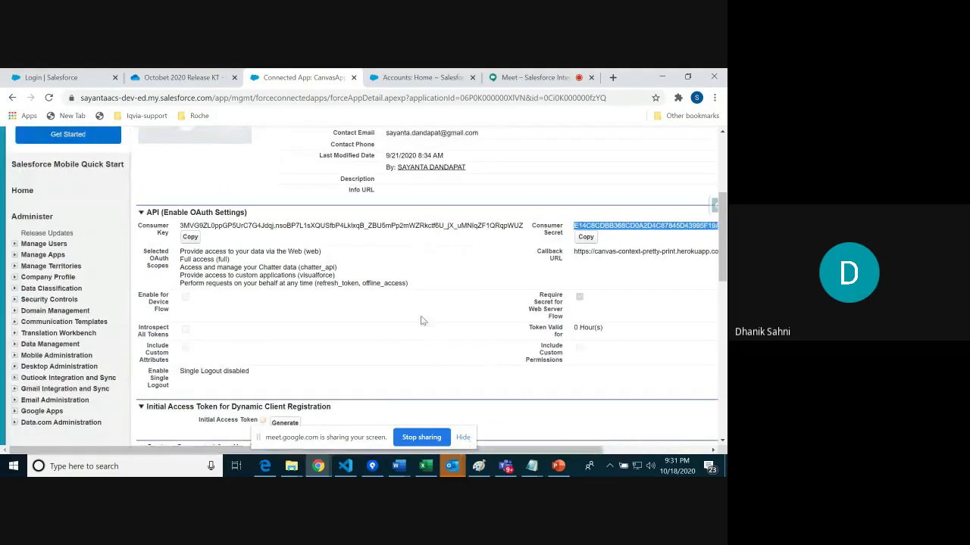
pyautogui.scroll(-2, 394, 265)
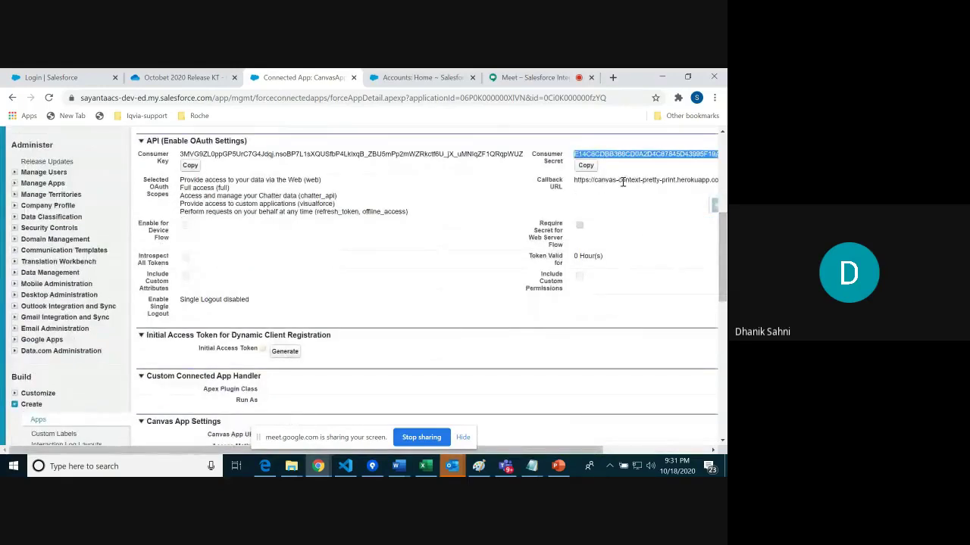
pyautogui.moveTo(573, 181); pyautogui.dragTo(666, 179)
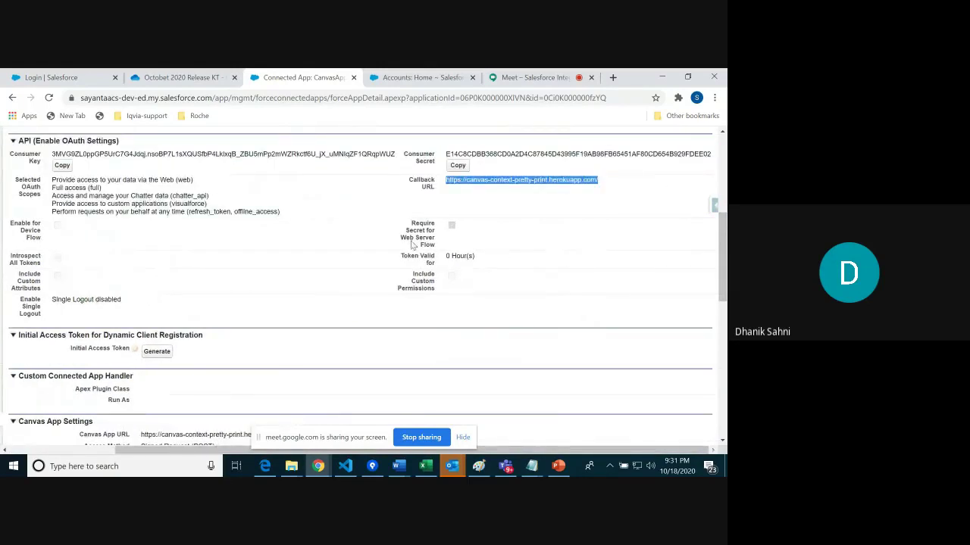
pyautogui.moveTo(725, 275)
pyautogui.mouseDown()
pyautogui.moveTo(725, 241)
pyautogui.moveTo(723, 266)
pyautogui.mouseUp()
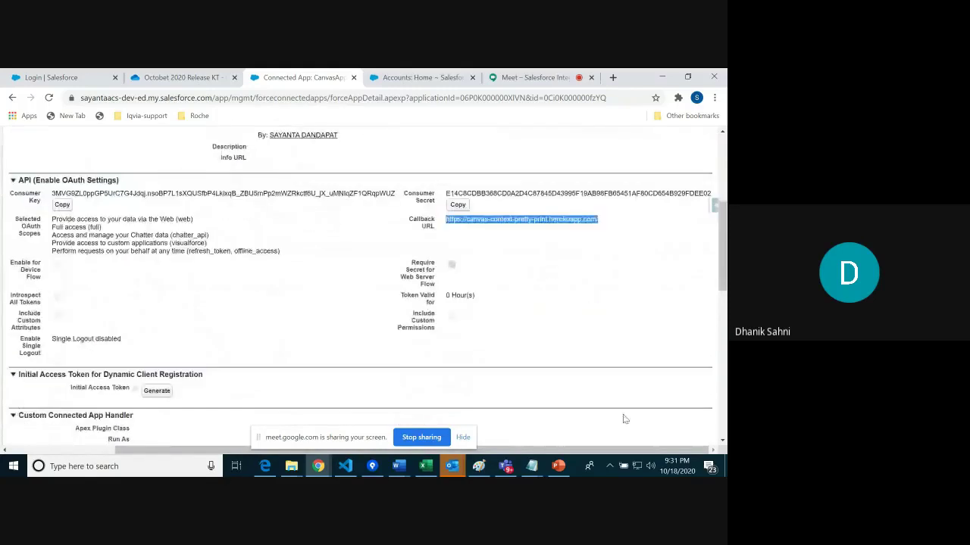
pyautogui.hscroll(-1, 554, 254)
pyautogui.moveTo(602, 219); pyautogui.dragTo(453, 222)
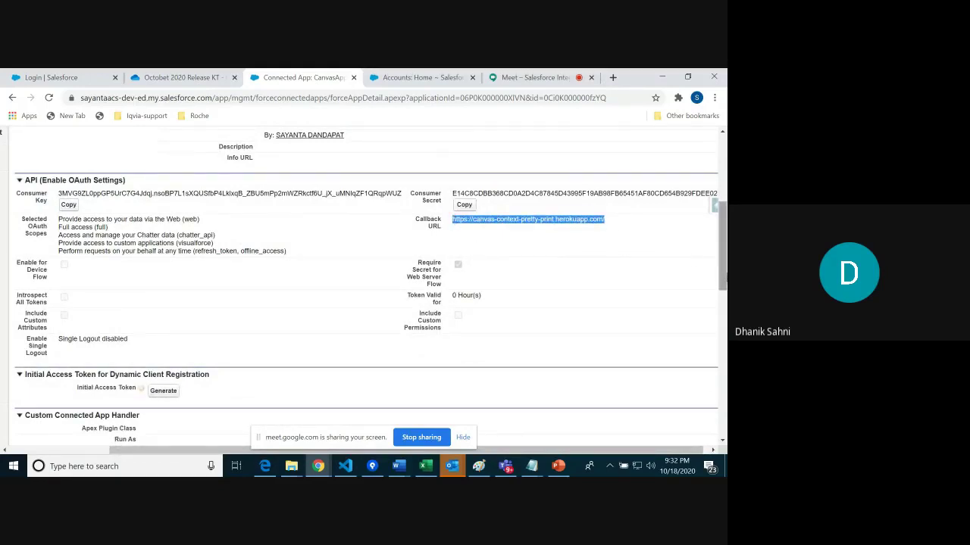
pyautogui.scroll(2, 470, 245)
# Step: Open CanvasApp's policy editing form and review the valid-until-revoked and immediate-expiry refresh token options
pyautogui.click(293, 165)
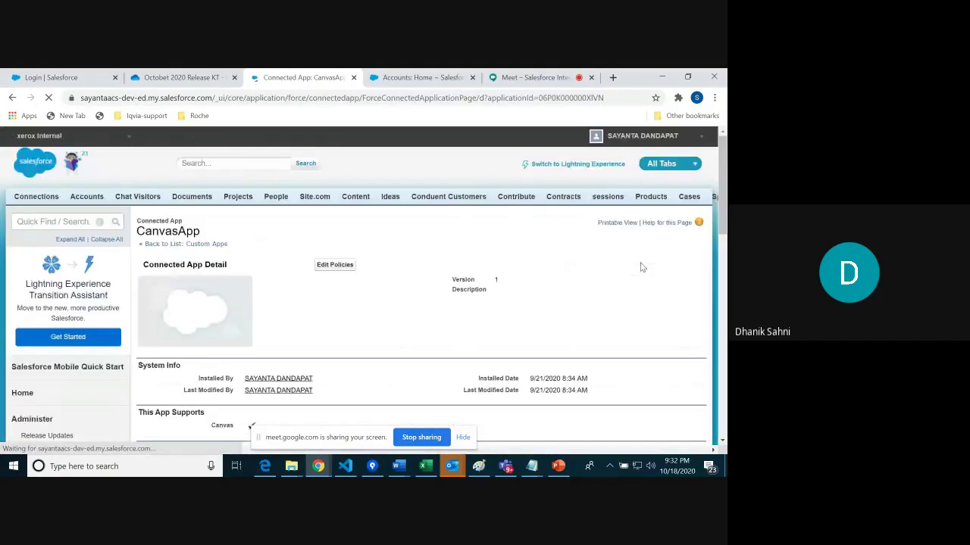
pyautogui.scroll(-2, 724, 221)
pyautogui.scroll(2, 721, 230)
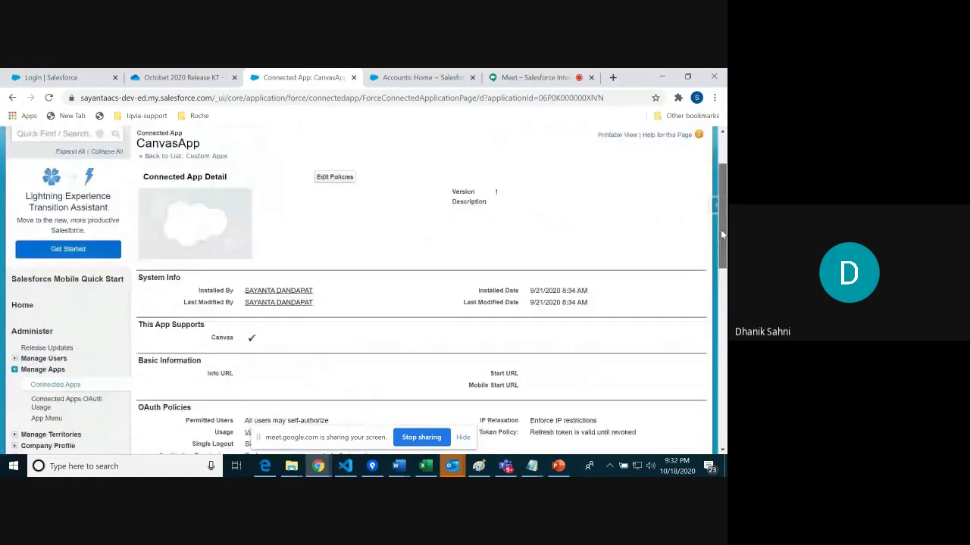
pyautogui.click(334, 237)
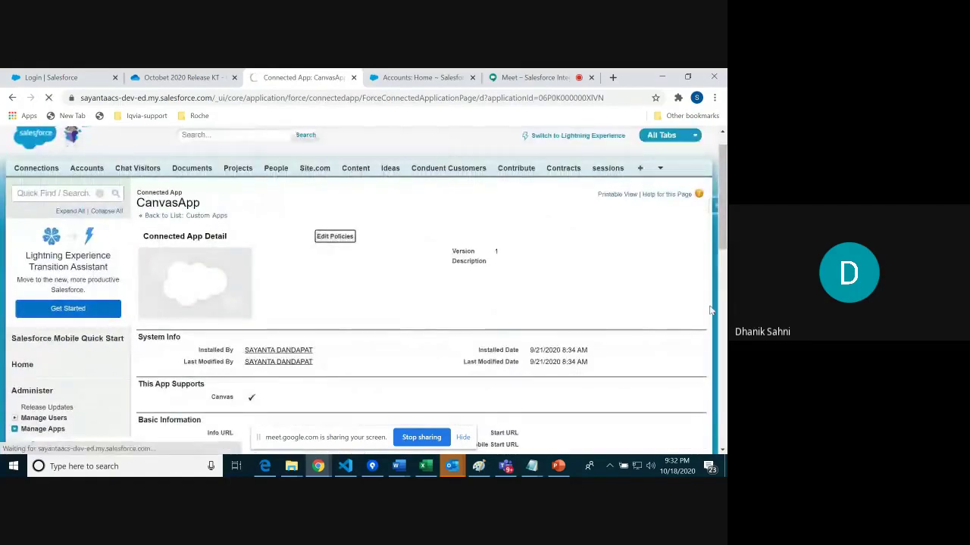
pyautogui.scroll(-2, 540, 343)
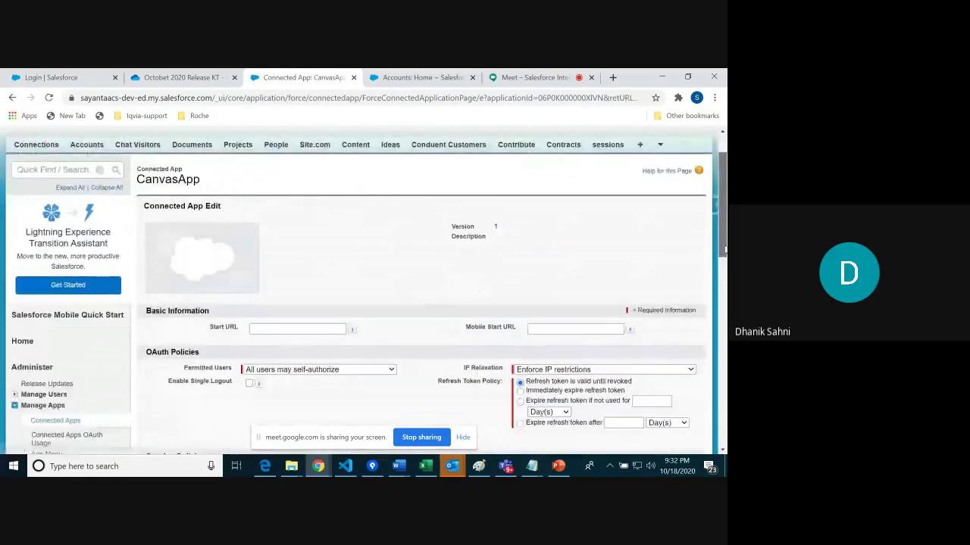
pyautogui.moveTo(558, 322); pyautogui.dragTo(649, 324)
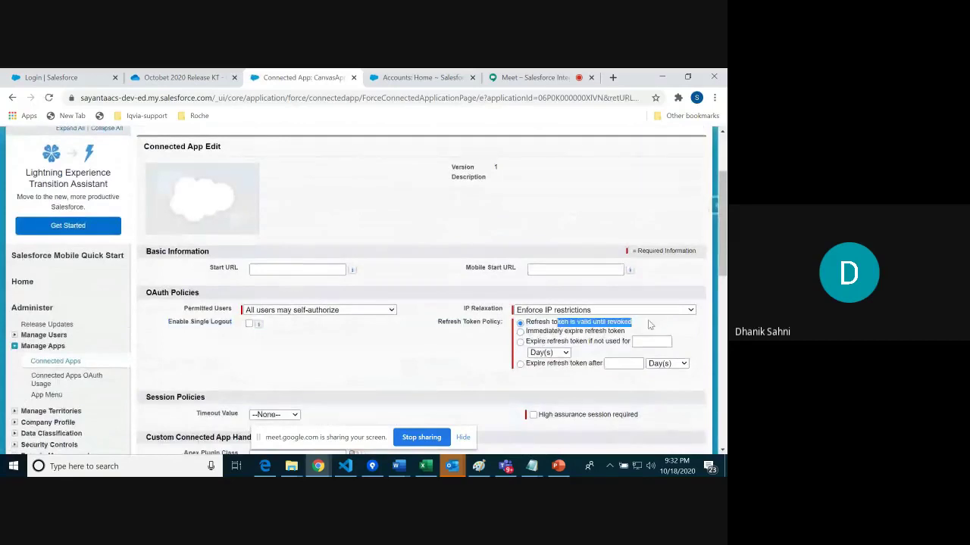
pyautogui.moveTo(540, 332); pyautogui.dragTo(627, 334)
pyautogui.moveTo(528, 333); pyautogui.dragTo(633, 334)
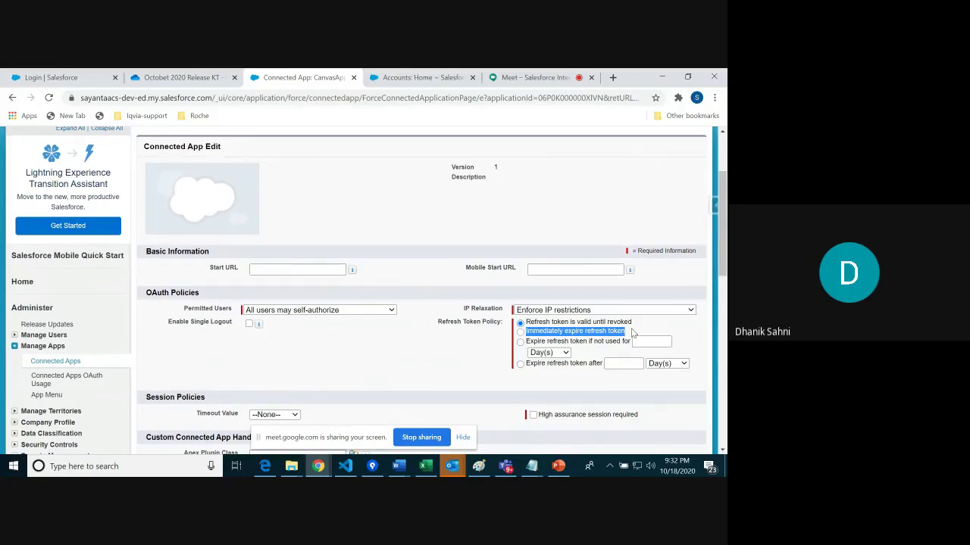
# Step: Compare with the Accounts Home tab, note the token inactivity field, and leave the form unsaved
pyautogui.click(421, 77)
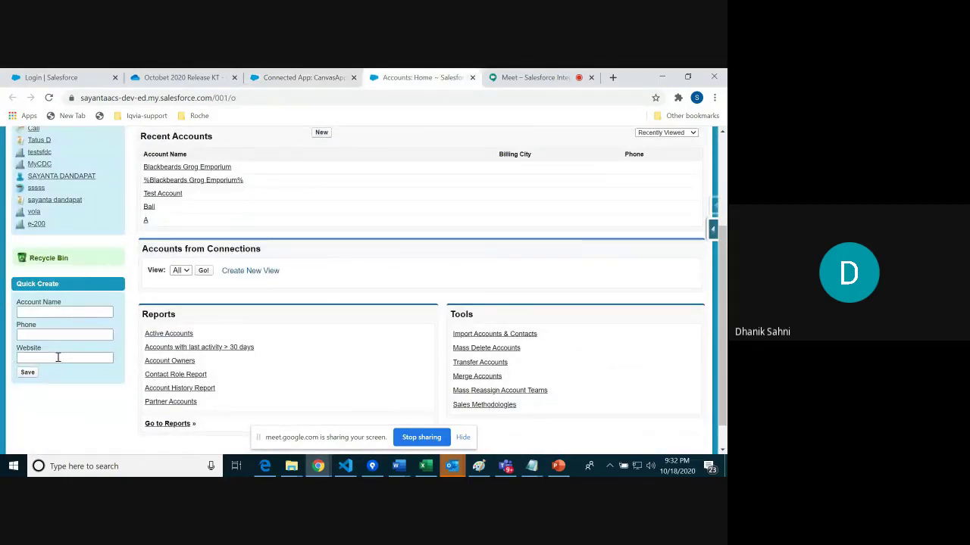
pyautogui.click(307, 77)
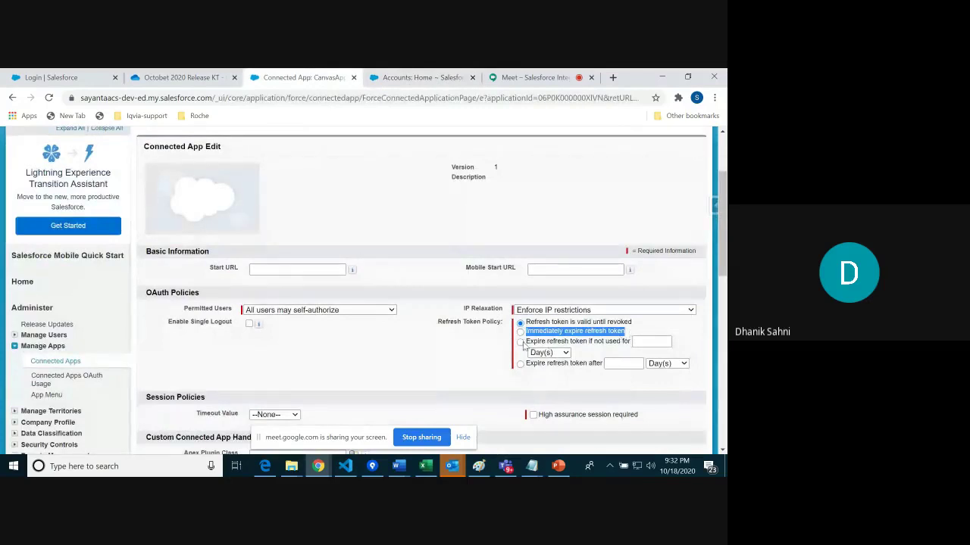
pyautogui.click(641, 343)
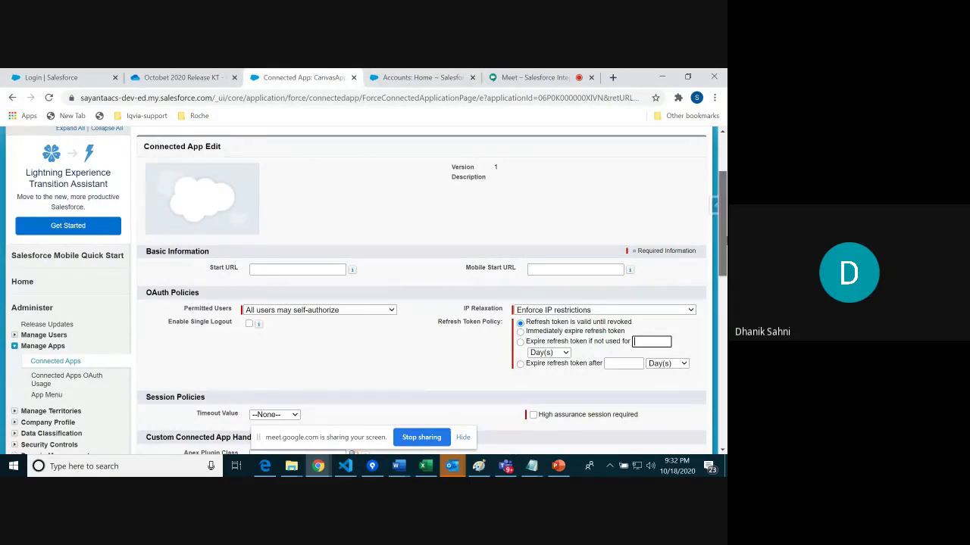
pyautogui.scroll(1, 720, 212)
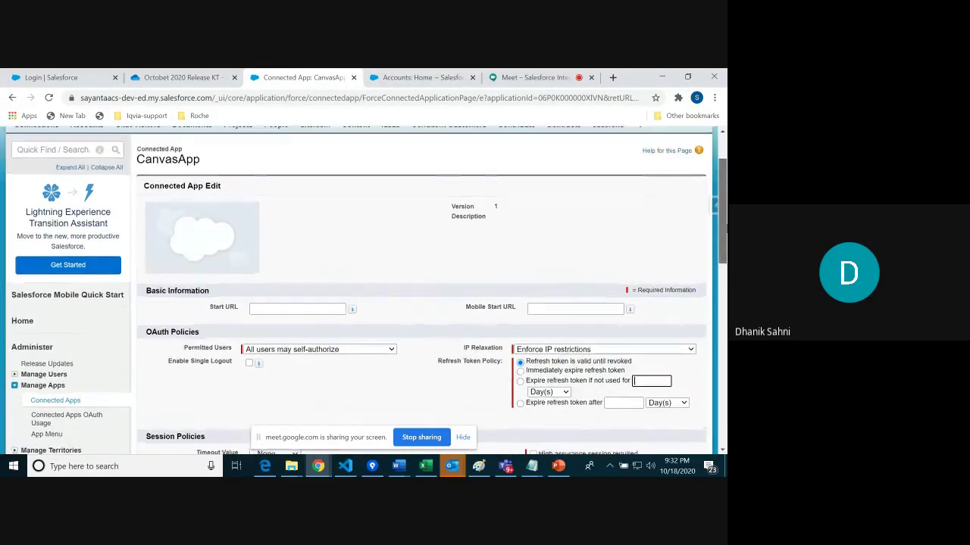
pyautogui.click(415, 79)
pyautogui.click(307, 79)
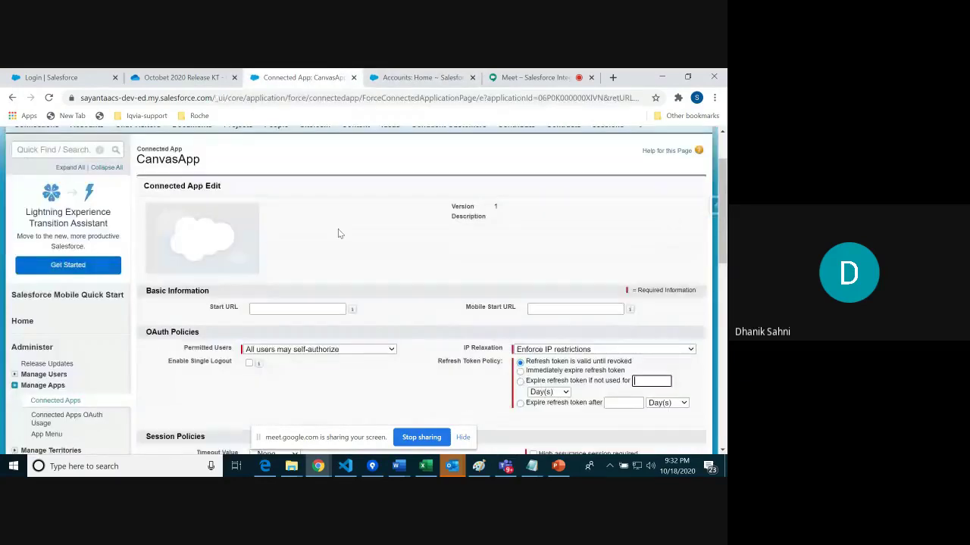
pyautogui.click(12, 97)
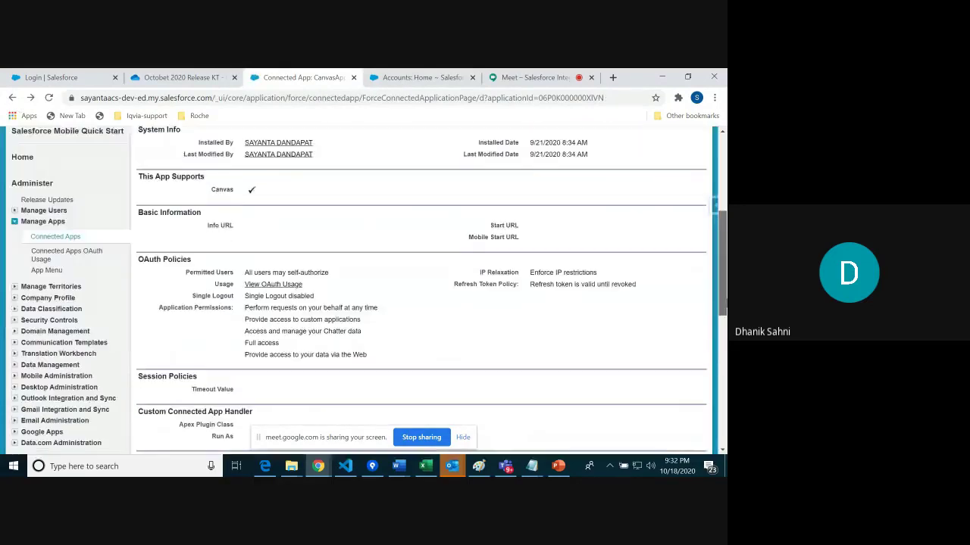
# Step: Return to CanvasApp's definition page and highlight the Consumer Key and Consumer Secret
pyautogui.click(12, 97)
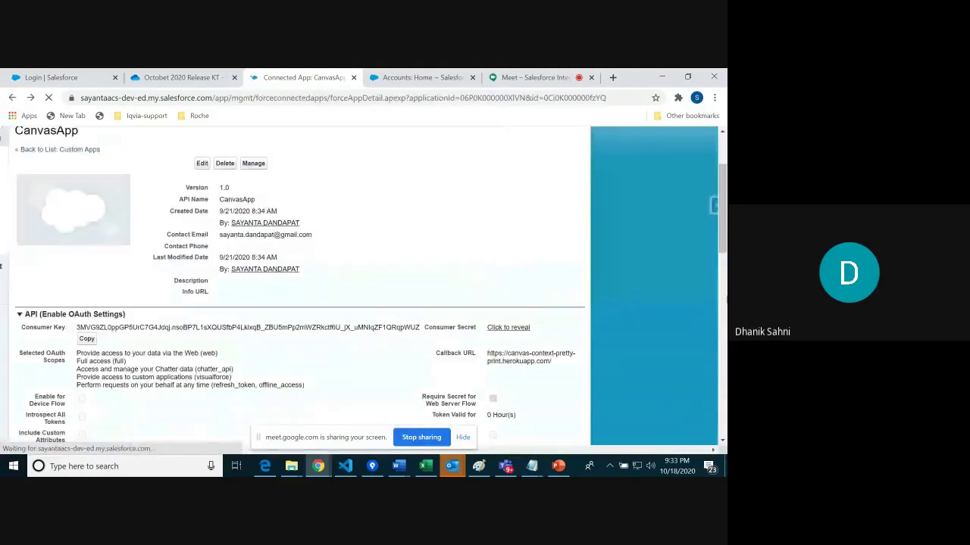
pyautogui.moveTo(725, 242); pyautogui.dragTo(725, 269)
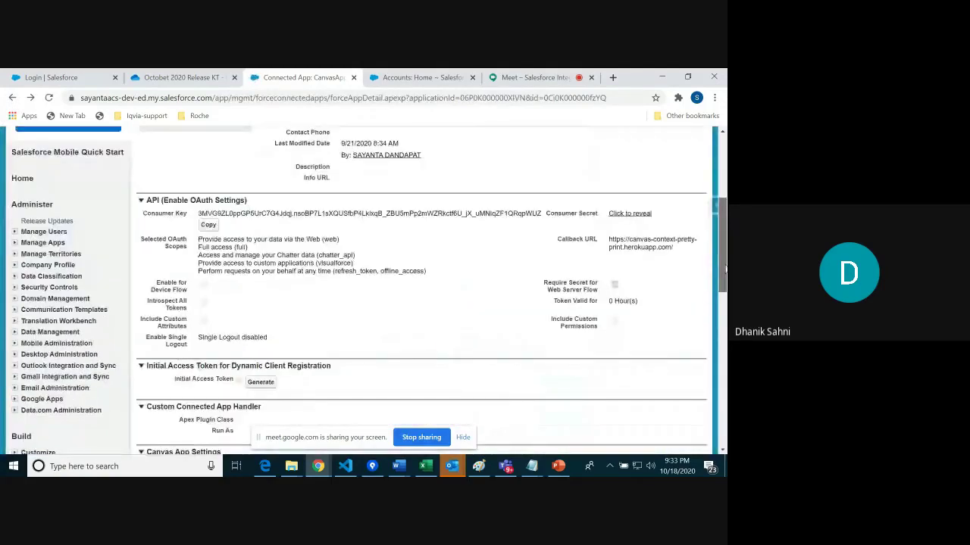
pyautogui.scroll(2, 470, 272)
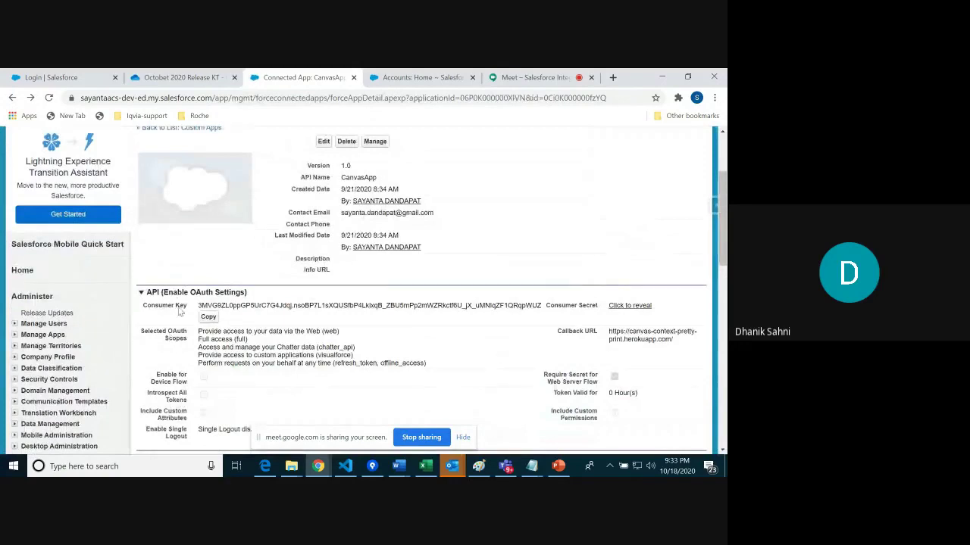
pyautogui.moveTo(201, 307); pyautogui.dragTo(670, 307)
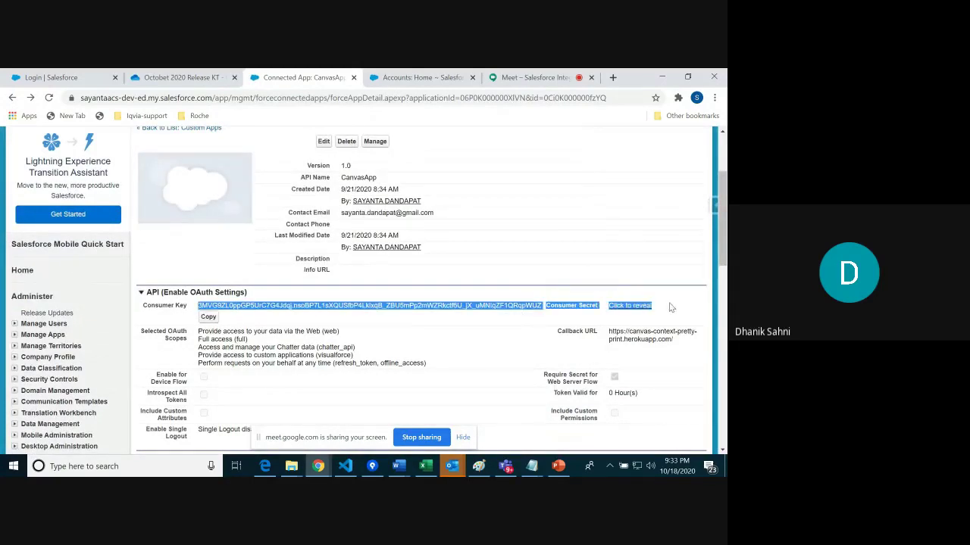
# Step: Highlight the five selected OAuth scopes, including Full access and Chatter data, and the callback URL
pyautogui.scroll(-1, 531, 303)
pyautogui.scroll(1, 425, 297)
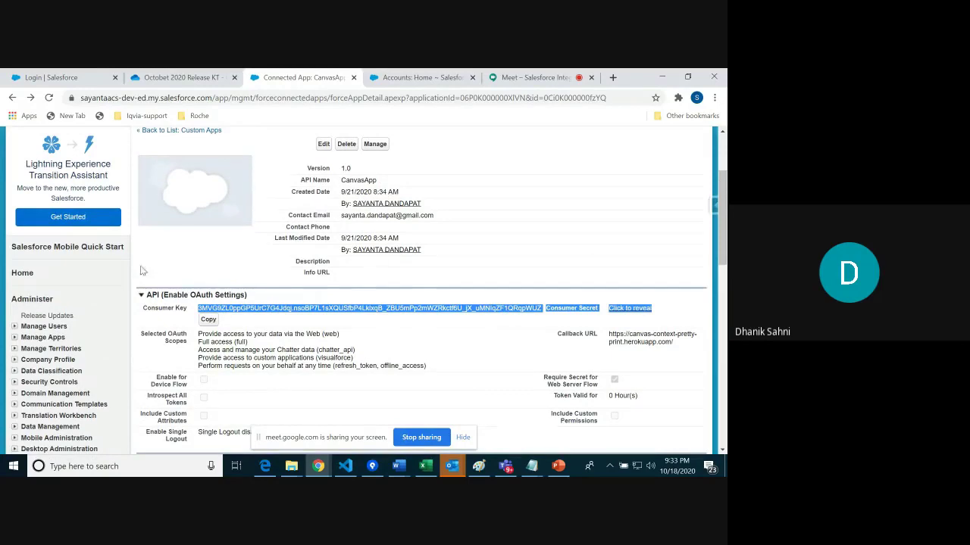
pyautogui.moveTo(197, 336); pyautogui.dragTo(415, 365)
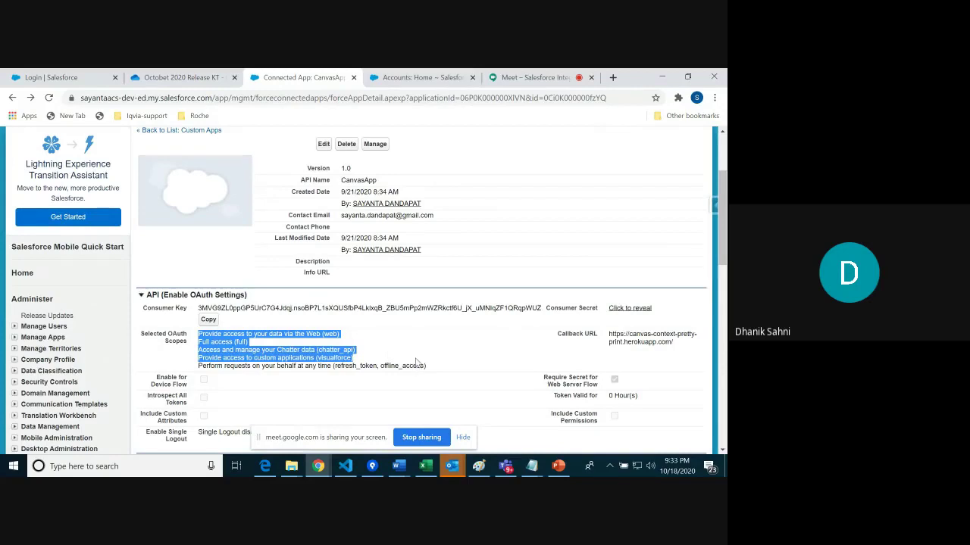
pyautogui.click(231, 361)
pyautogui.moveTo(198, 342); pyautogui.dragTo(266, 349)
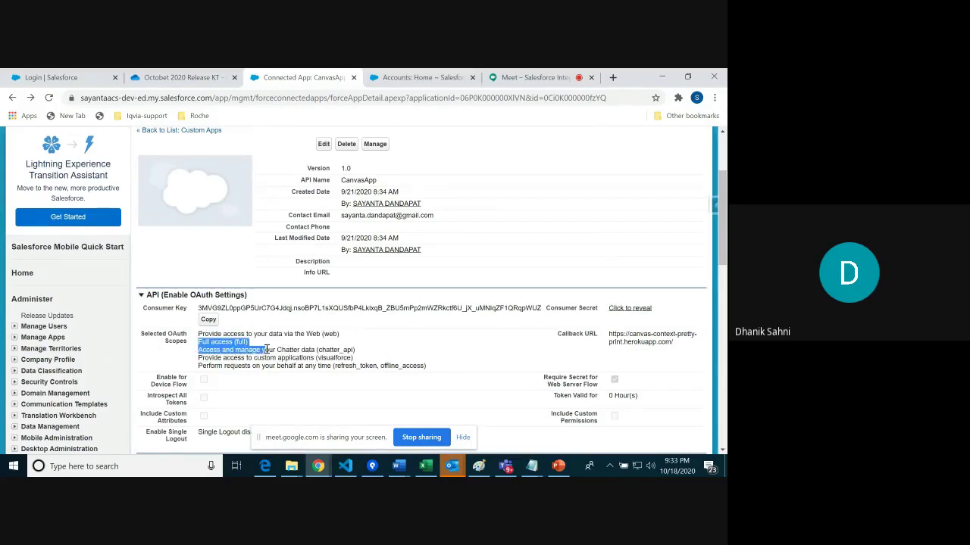
pyautogui.click(407, 365)
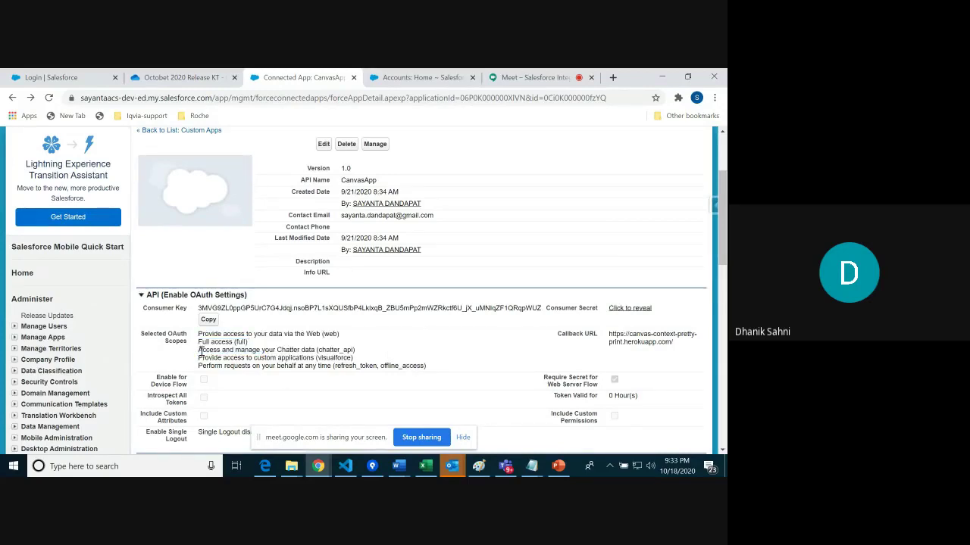
pyautogui.moveTo(198, 334); pyautogui.dragTo(445, 368)
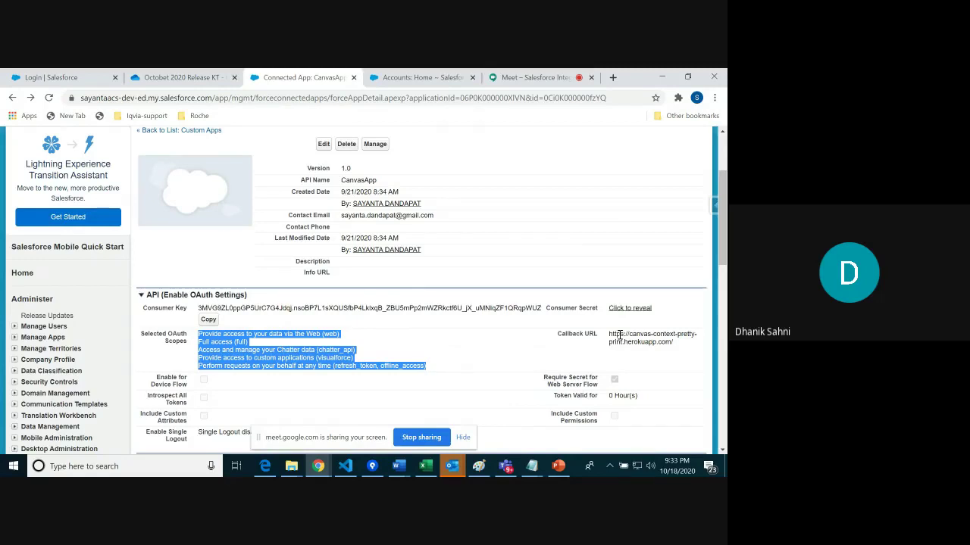
pyautogui.moveTo(610, 334); pyautogui.dragTo(683, 349)
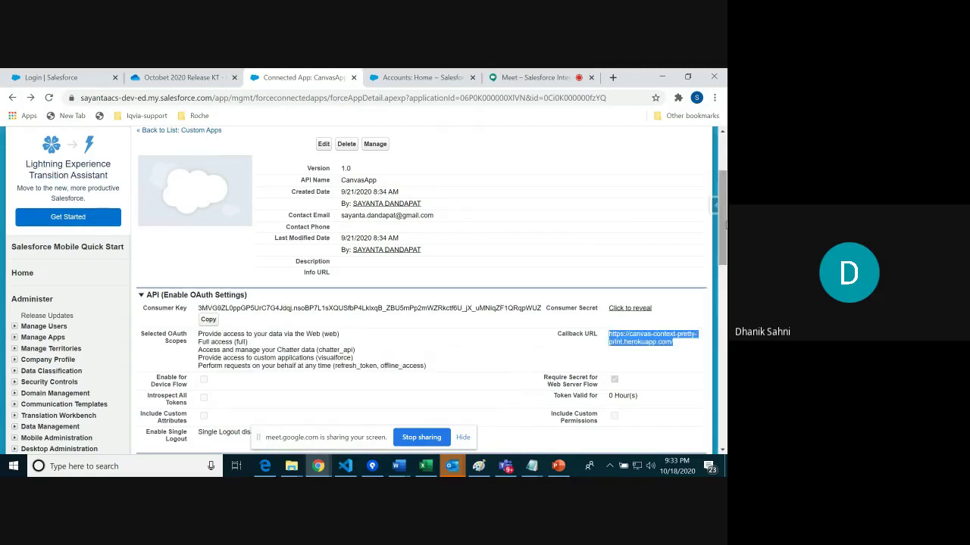
pyautogui.moveTo(724, 233)
pyautogui.mouseDown()
pyautogui.moveTo(723, 282)
pyautogui.moveTo(724, 252)
pyautogui.mouseUp()
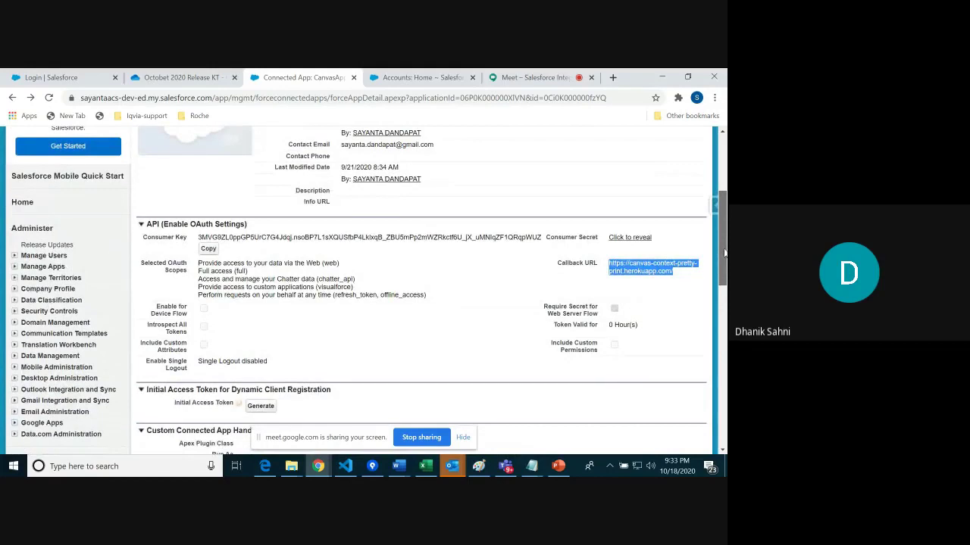
pyautogui.moveTo(723, 252); pyautogui.dragTo(723, 265)
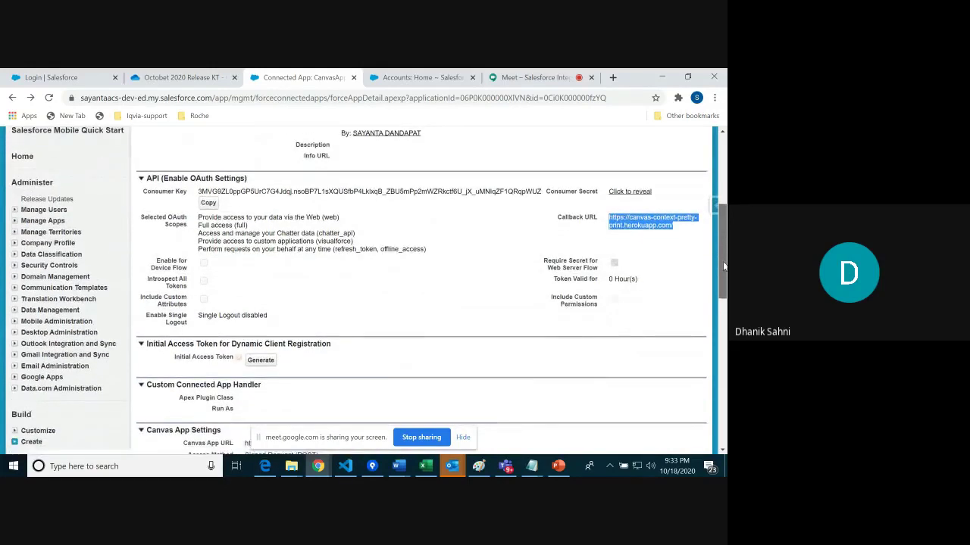
pyautogui.moveTo(724, 265); pyautogui.dragTo(715, 310)
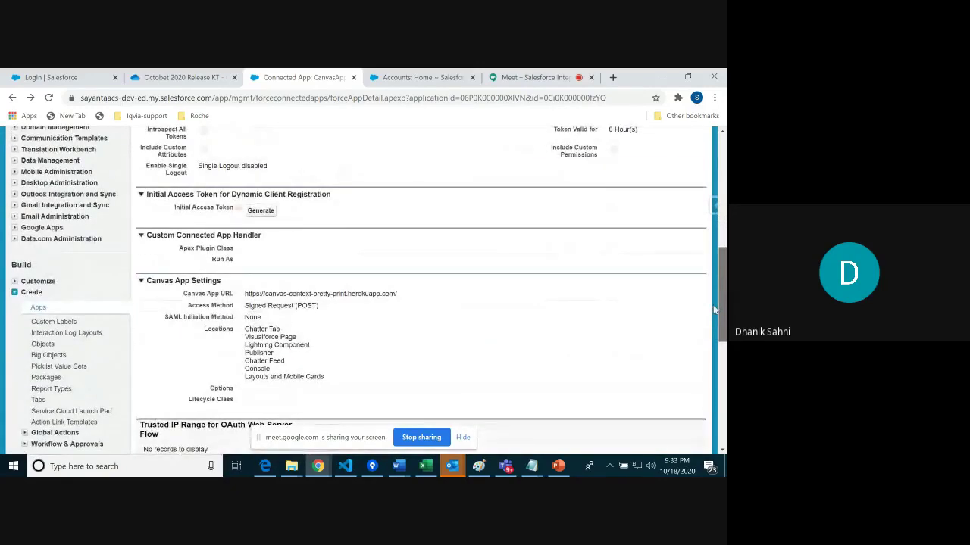
pyautogui.scroll(-1, 714, 311)
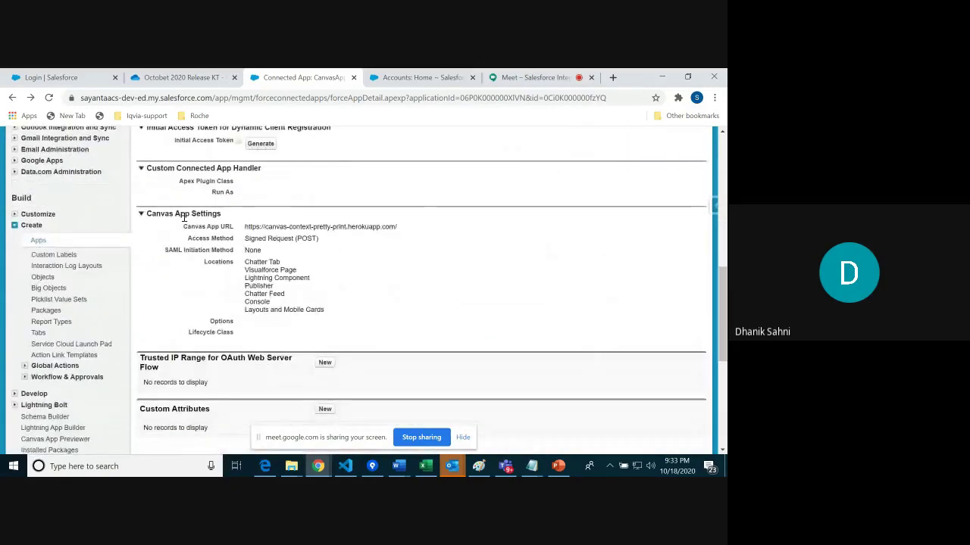
pyautogui.moveTo(148, 212); pyautogui.dragTo(419, 334)
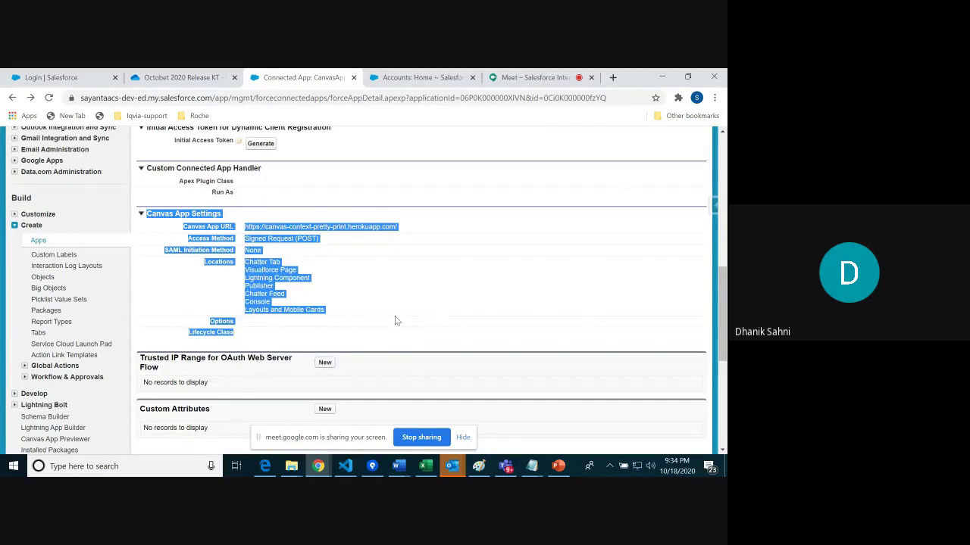
pyautogui.click(308, 210)
pyautogui.moveTo(184, 224); pyautogui.dragTo(332, 346)
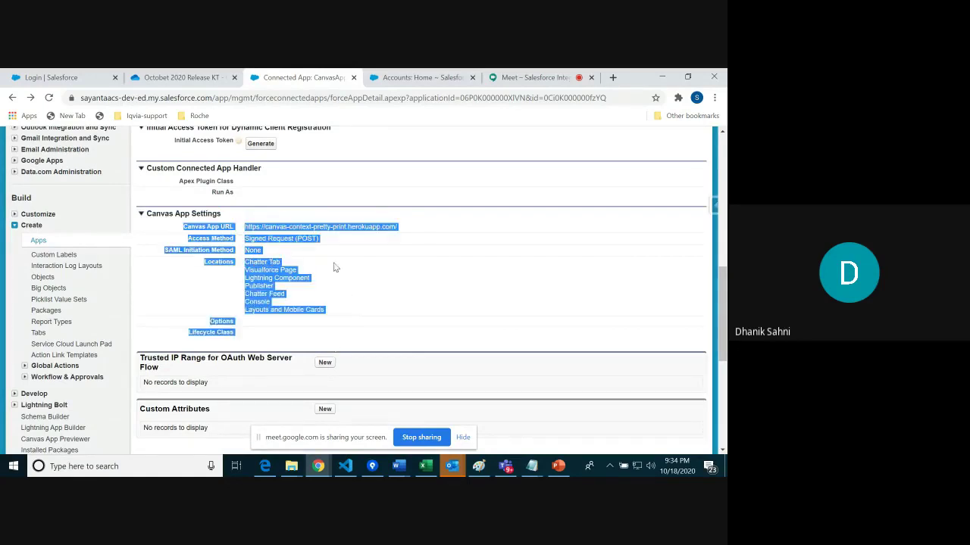
pyautogui.click(305, 195)
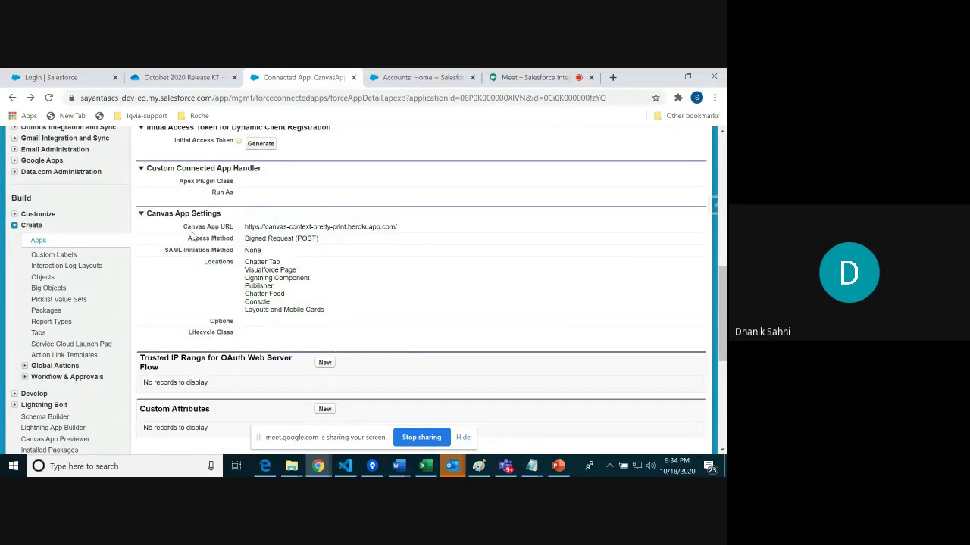
pyautogui.moveTo(242, 227); pyautogui.dragTo(404, 228)
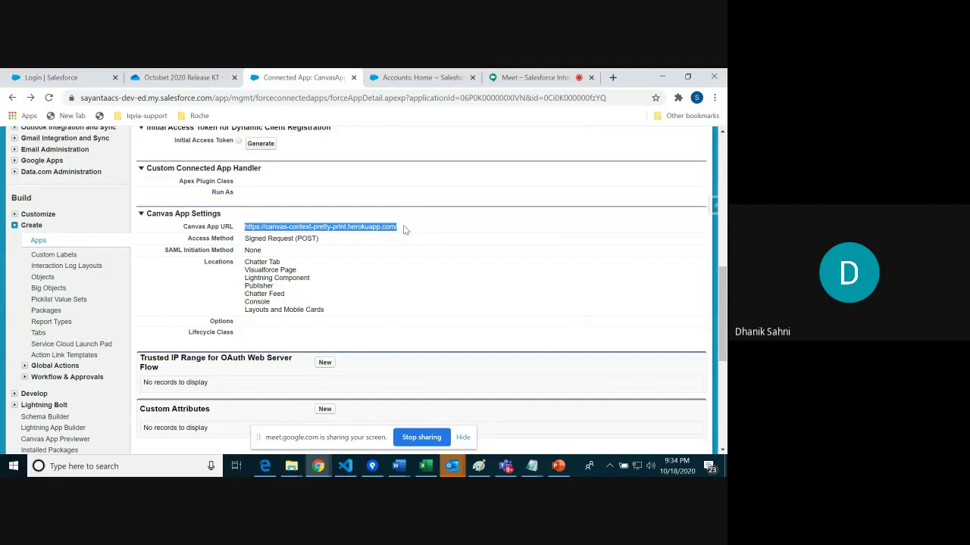
pyautogui.moveTo(248, 239); pyautogui.dragTo(340, 244)
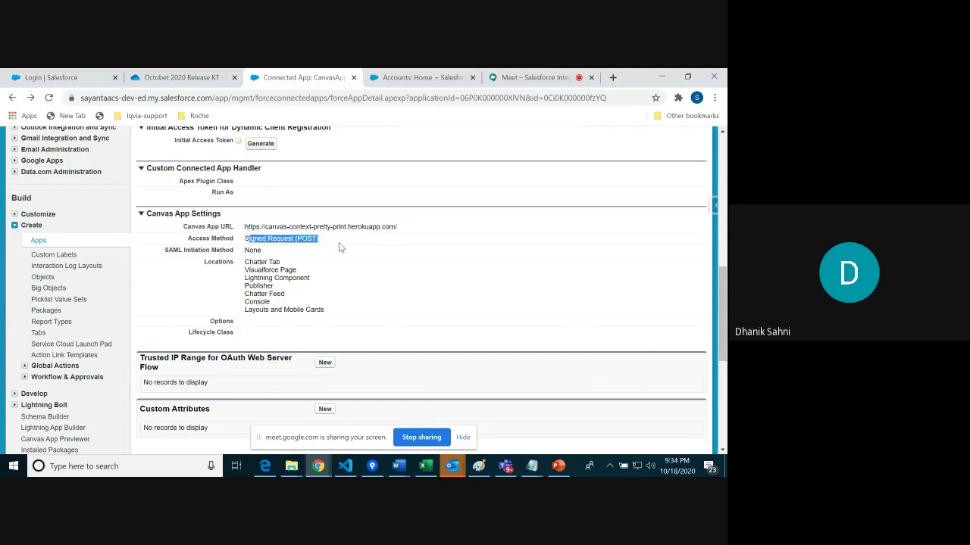
pyautogui.moveTo(244, 239); pyautogui.dragTo(332, 241)
pyautogui.click(321, 269)
pyautogui.moveTo(322, 241); pyautogui.dragTo(239, 241)
pyautogui.click(310, 242)
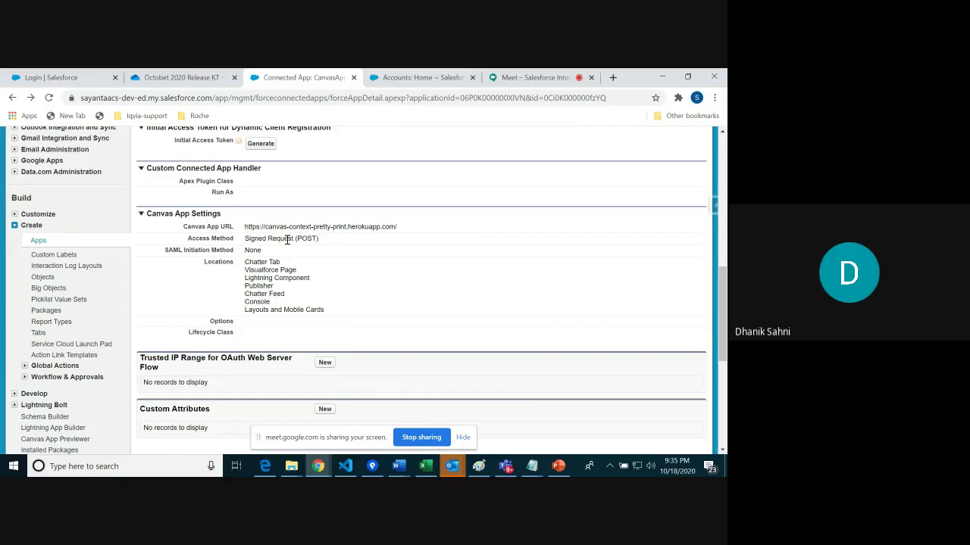
pyautogui.moveTo(244, 239); pyautogui.dragTo(330, 245)
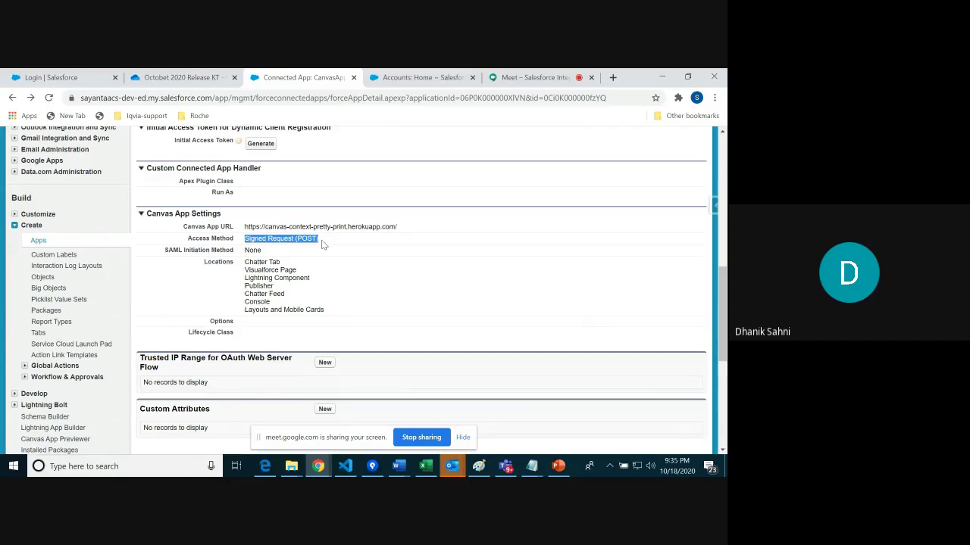
pyautogui.click(294, 252)
pyautogui.moveTo(244, 238); pyautogui.dragTo(333, 241)
pyautogui.moveTo(244, 263); pyautogui.dragTo(345, 315)
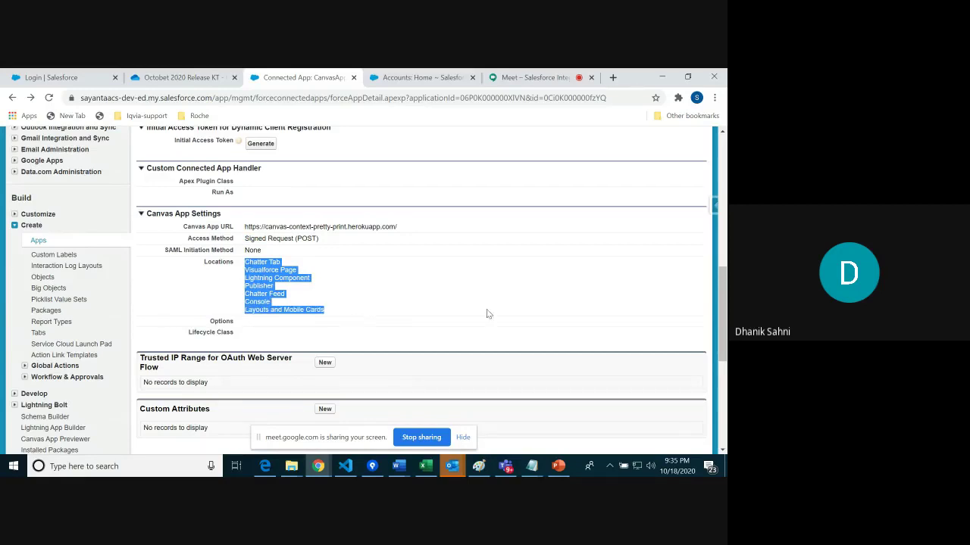
pyautogui.moveTo(725, 309); pyautogui.dragTo(724, 137)
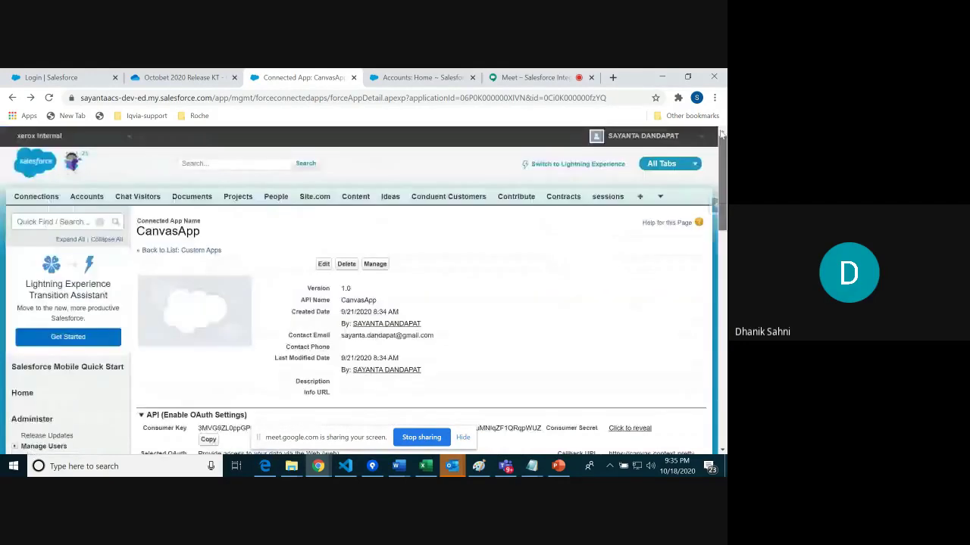
# Step: Find Canvas App Previewer via Quick Find 'canvas' and run CanvasApp in it
pyautogui.click(43, 222)
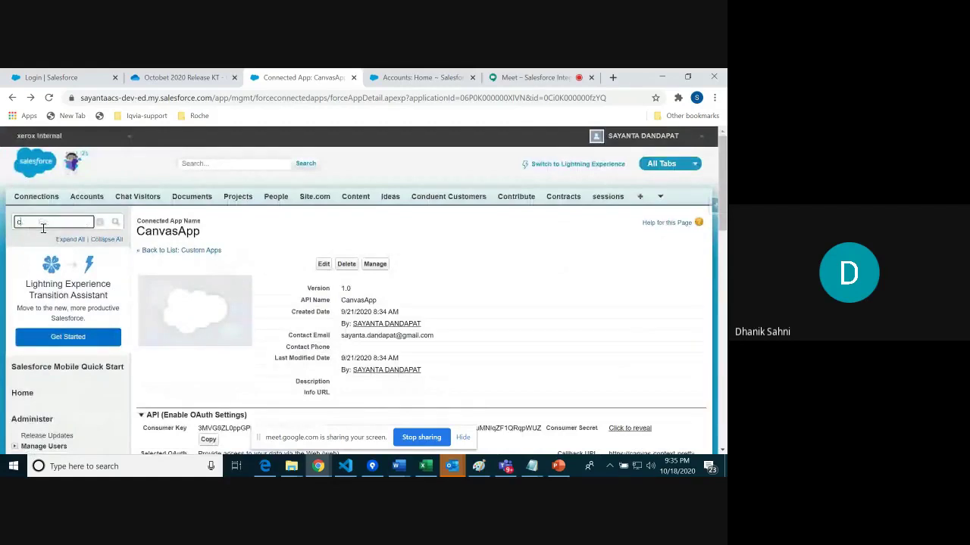
pyautogui.write('canvas')
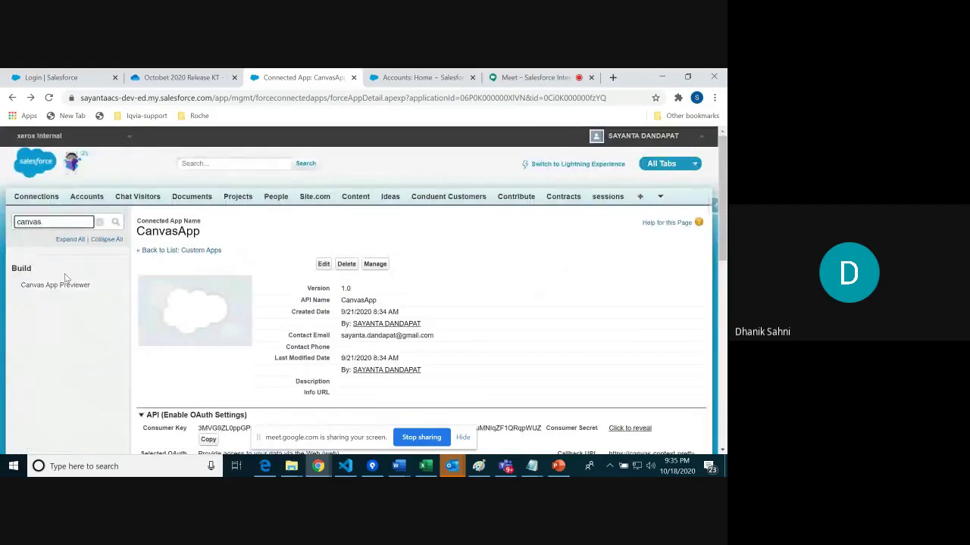
pyautogui.click(64, 285)
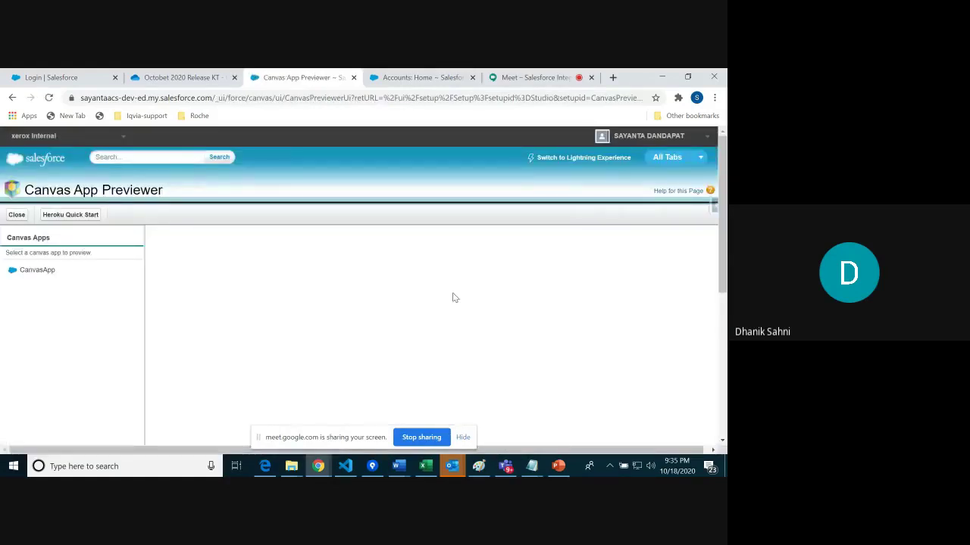
pyautogui.scroll(-1, 723, 234)
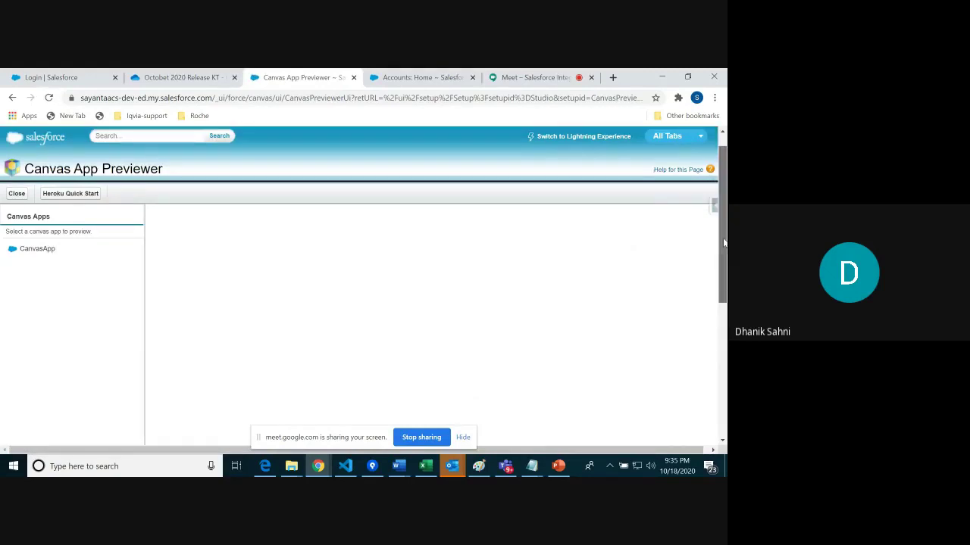
pyautogui.click(35, 241)
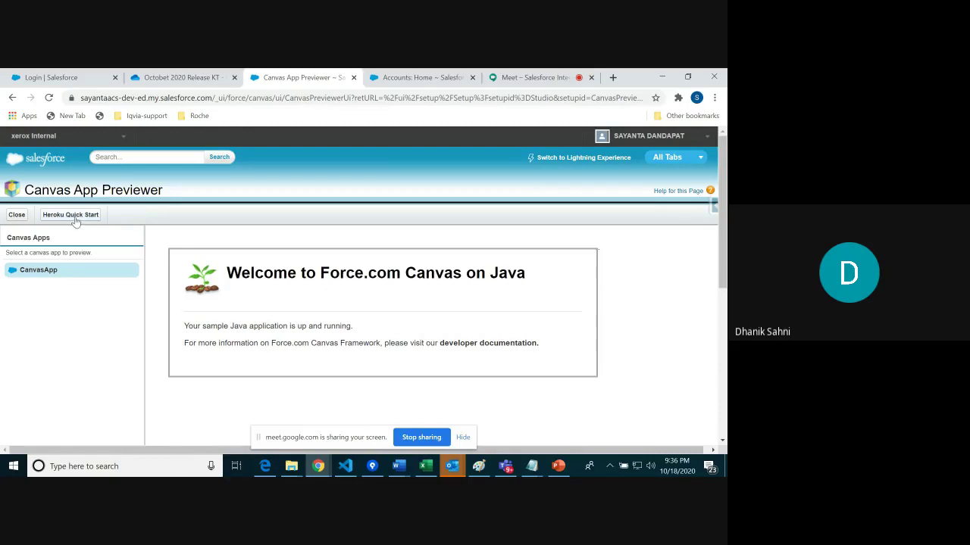
pyautogui.click(76, 218)
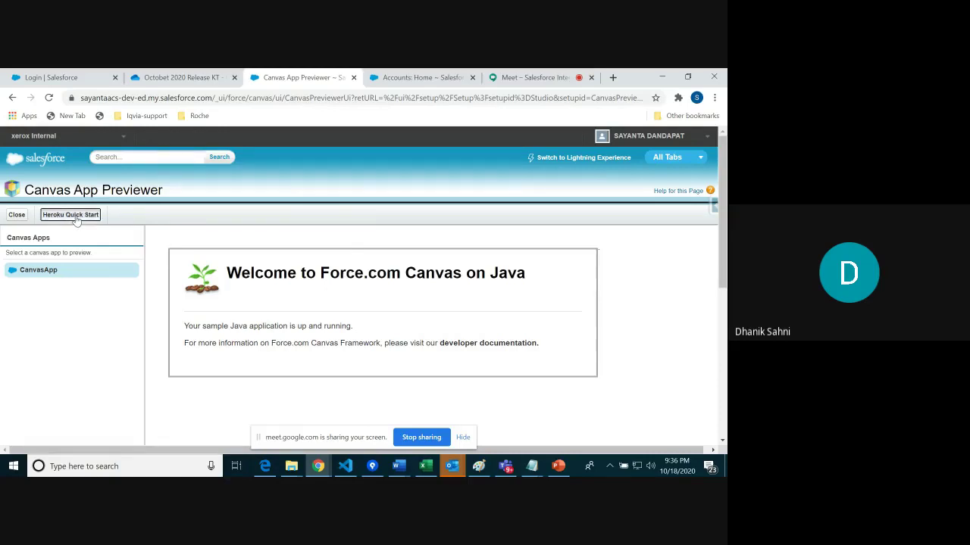
pyautogui.click(347, 217)
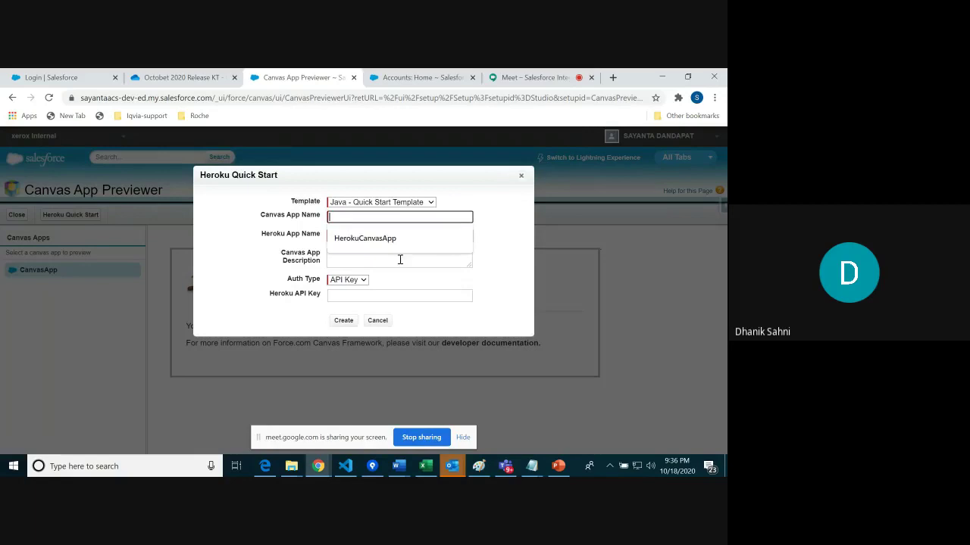
pyautogui.click(377, 241)
pyautogui.click(377, 237)
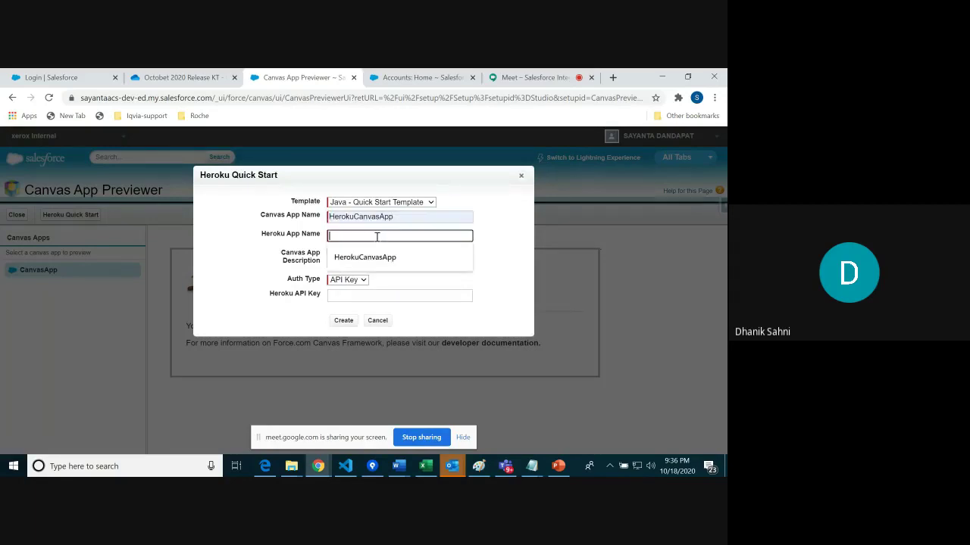
pyautogui.click(385, 262)
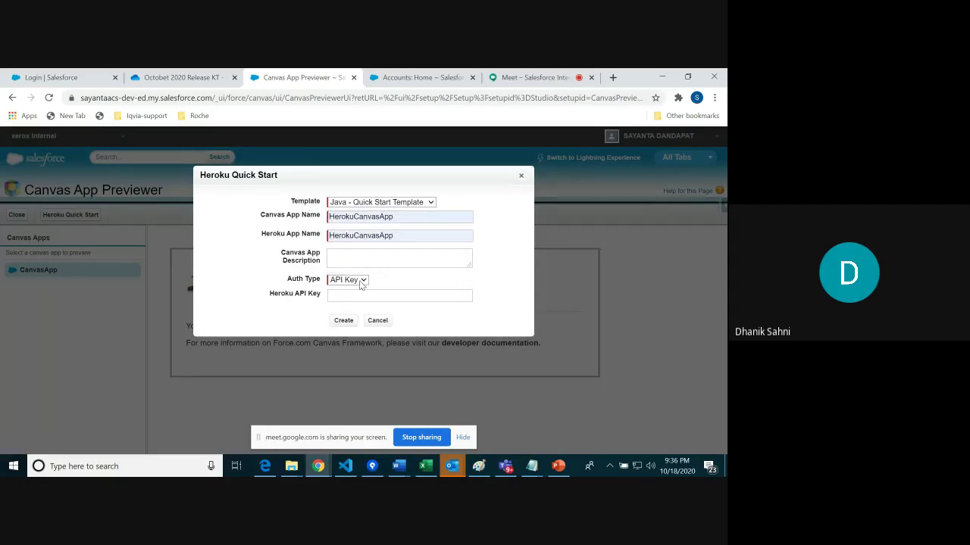
pyautogui.click(359, 280)
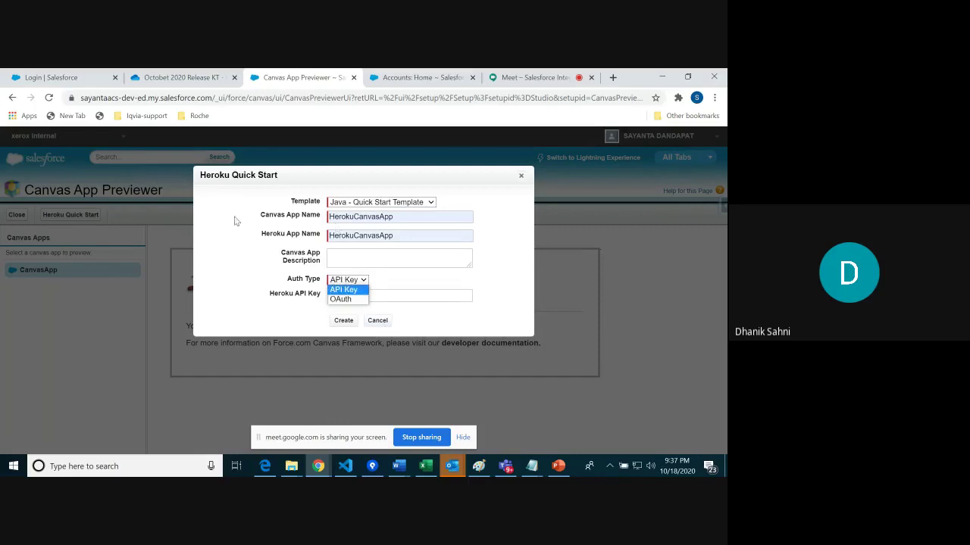
pyautogui.click(377, 320)
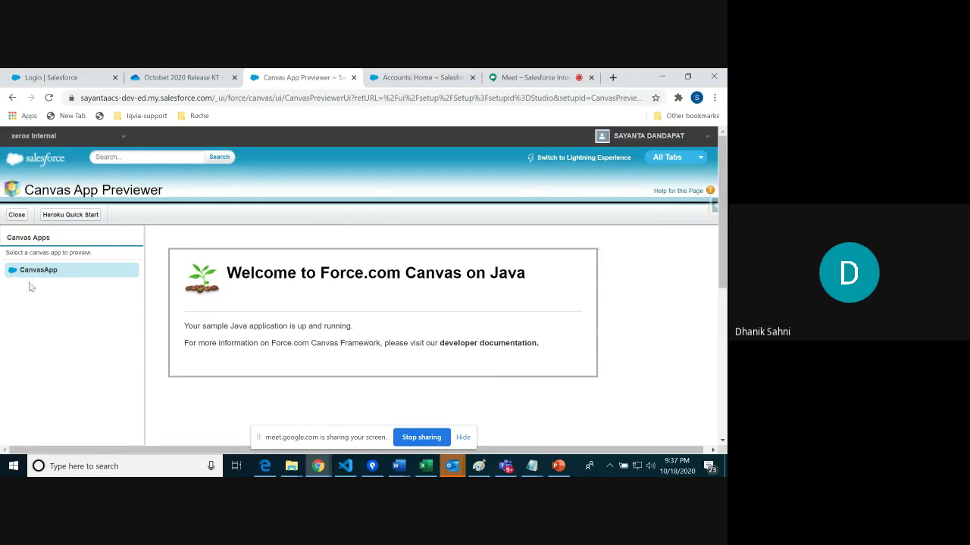
# Step: Leave the Canvas App Previewer and show the All Tabs list
pyautogui.click(707, 136)
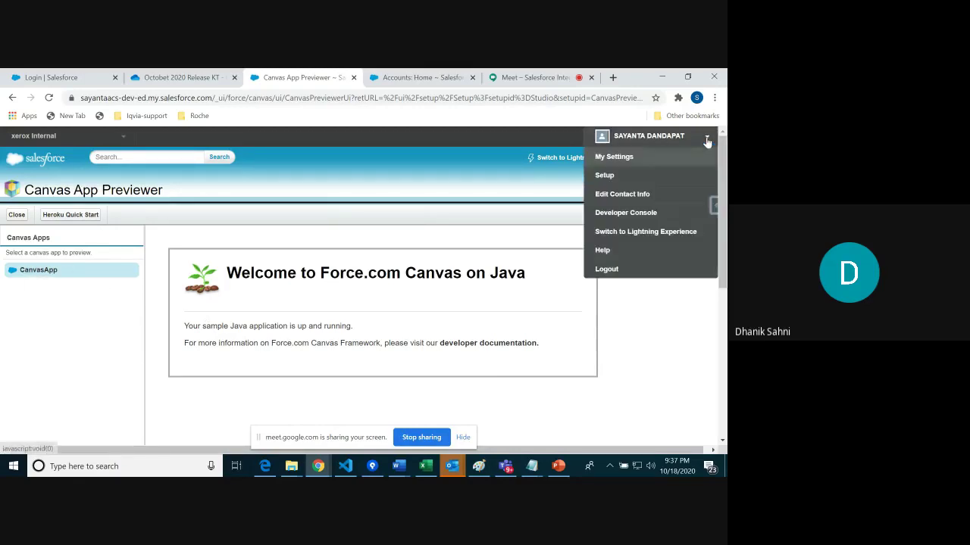
pyautogui.click(11, 217)
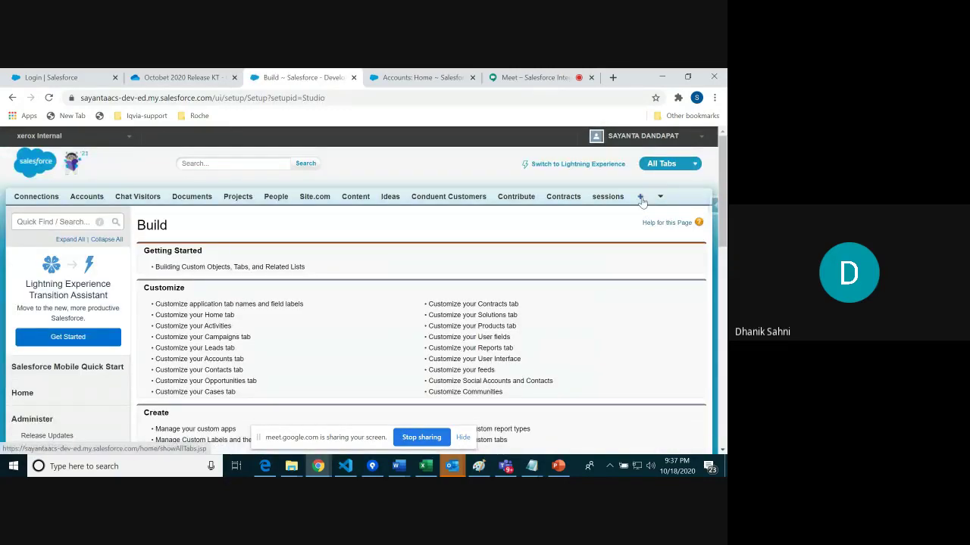
pyautogui.click(640, 197)
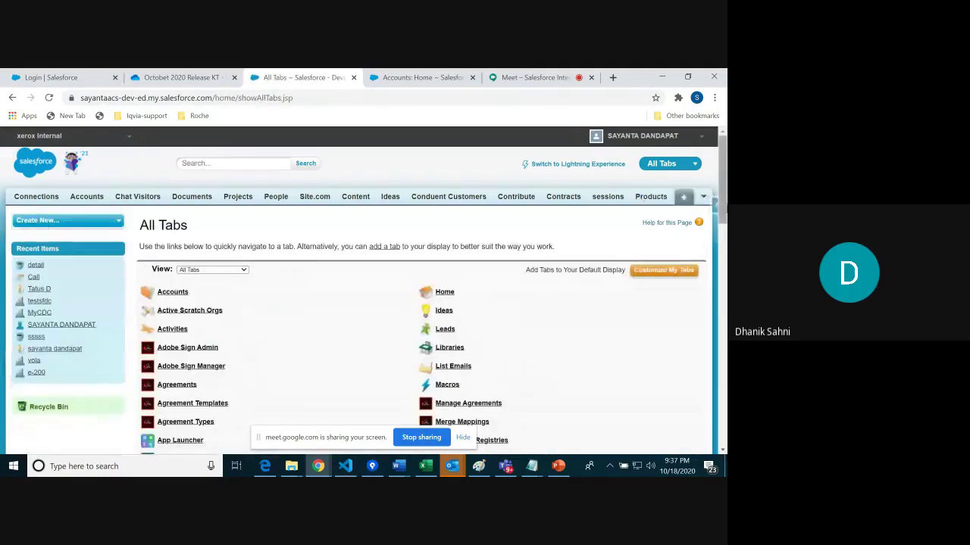
pyautogui.scroll(-5, 720, 202)
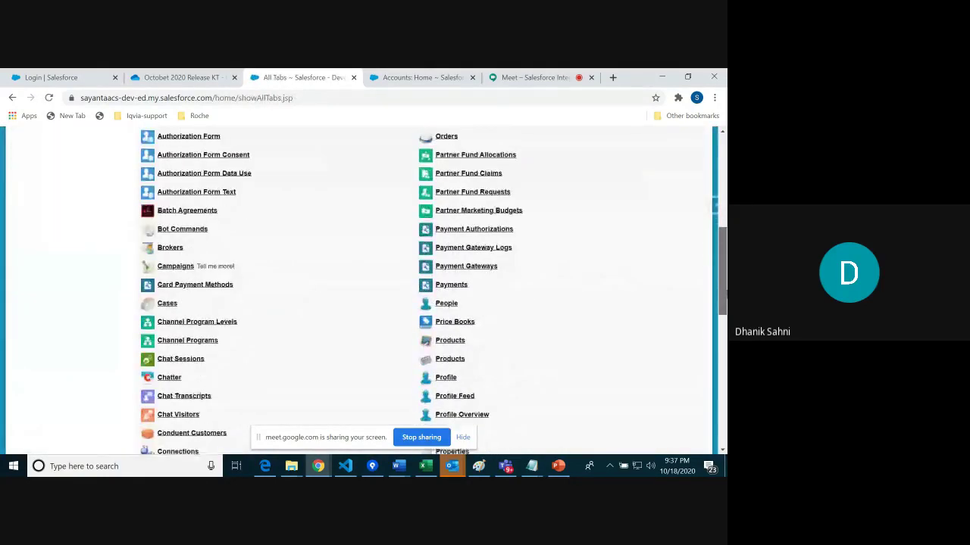
pyautogui.scroll(-3, 714, 204)
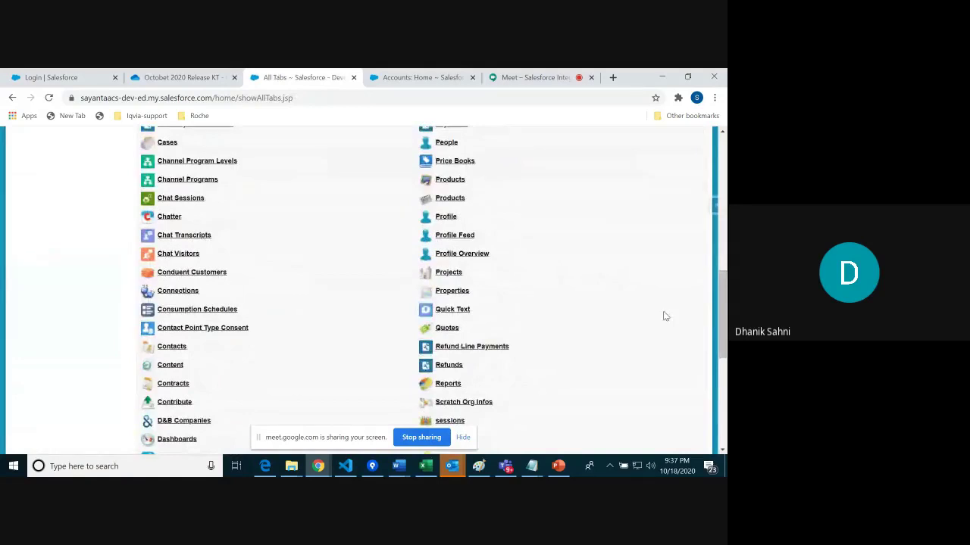
# Step: Find and open the Chatter tab, then launch CanvasApp from its left navigation
pyautogui.hotkey('ctrl', 'f')
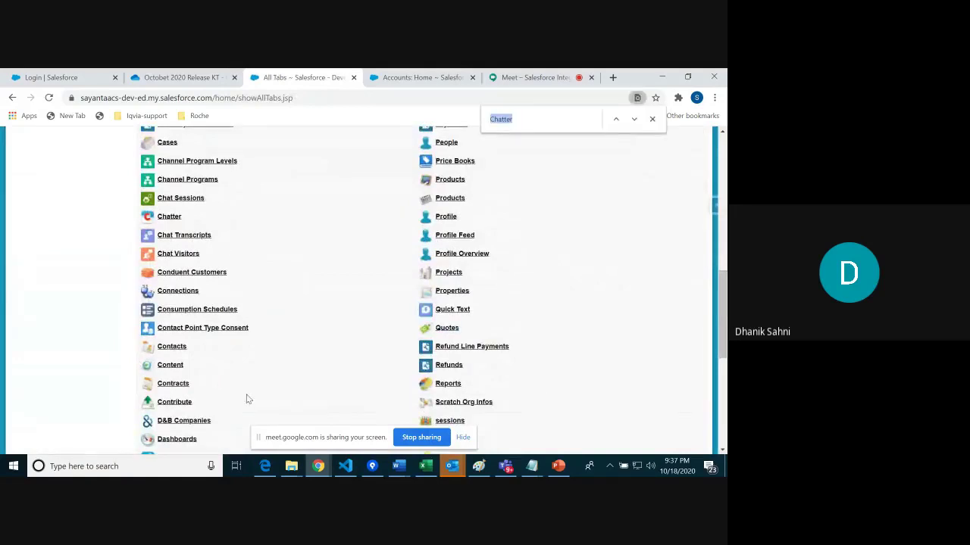
pyautogui.write('Chatt')
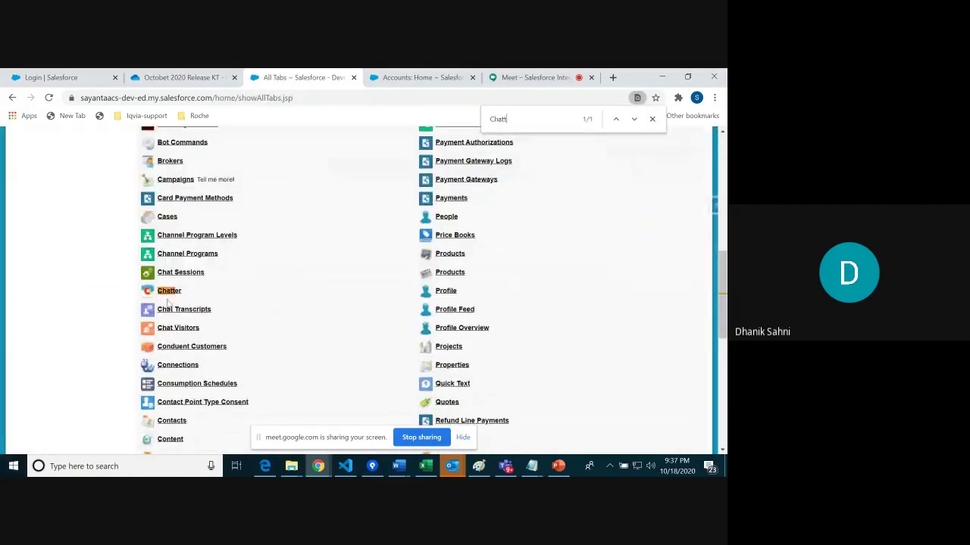
pyautogui.click(170, 295)
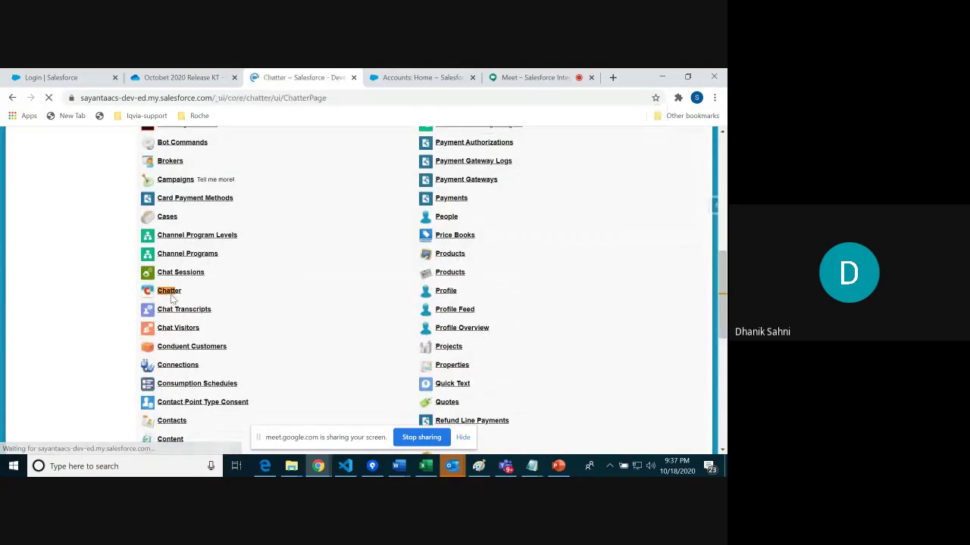
pyautogui.scroll(-3, 723, 159)
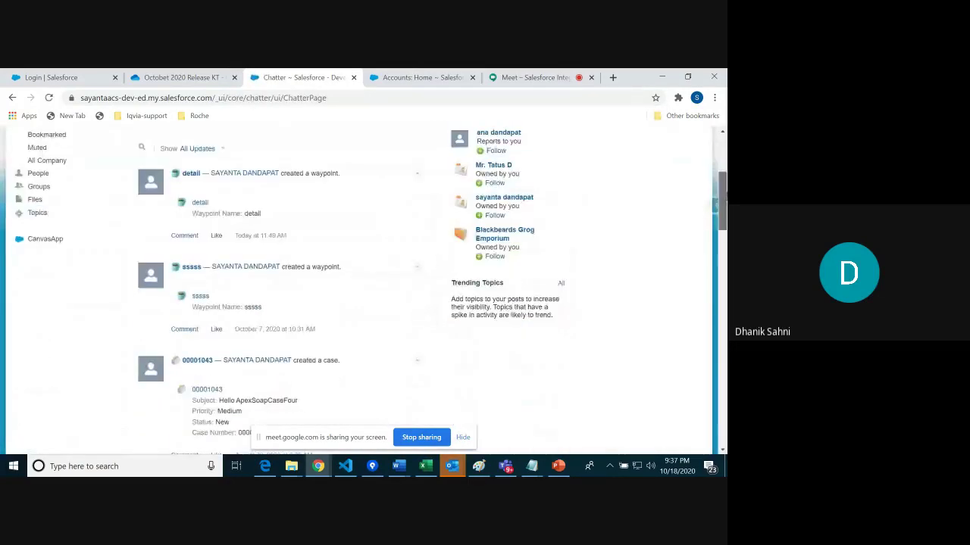
pyautogui.click(47, 240)
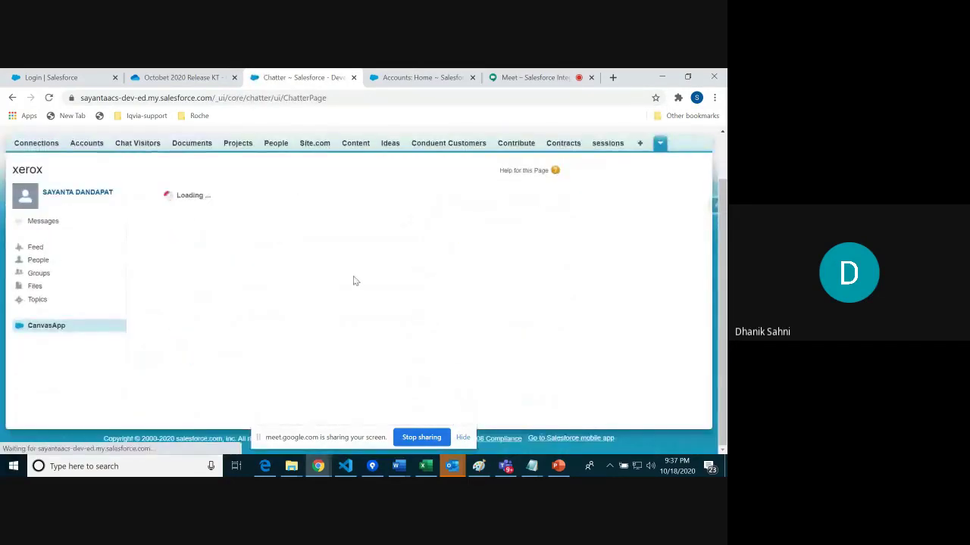
pyautogui.scroll(-2, 353, 277)
pyautogui.scroll(2, 717, 252)
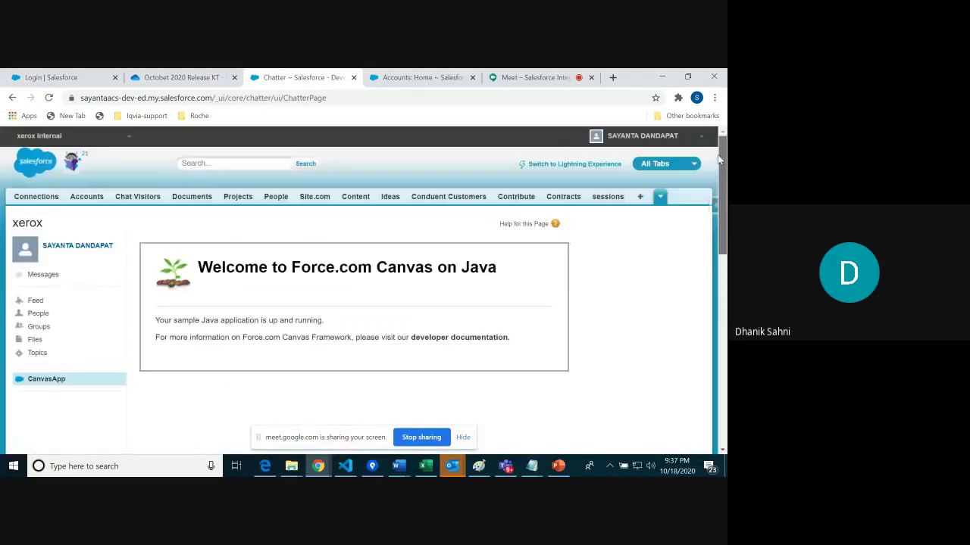